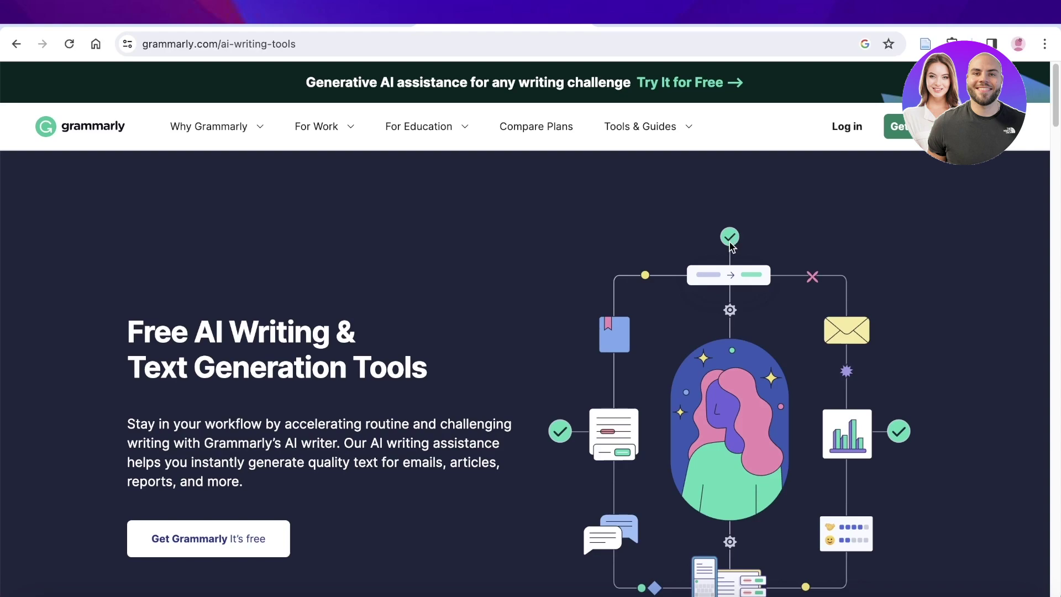
- Sign up for Grammarly with the second Google account
{"action": "scroll", "coordinate": [727, 251], "scroll_direction": "down", "scroll_amount": 4}
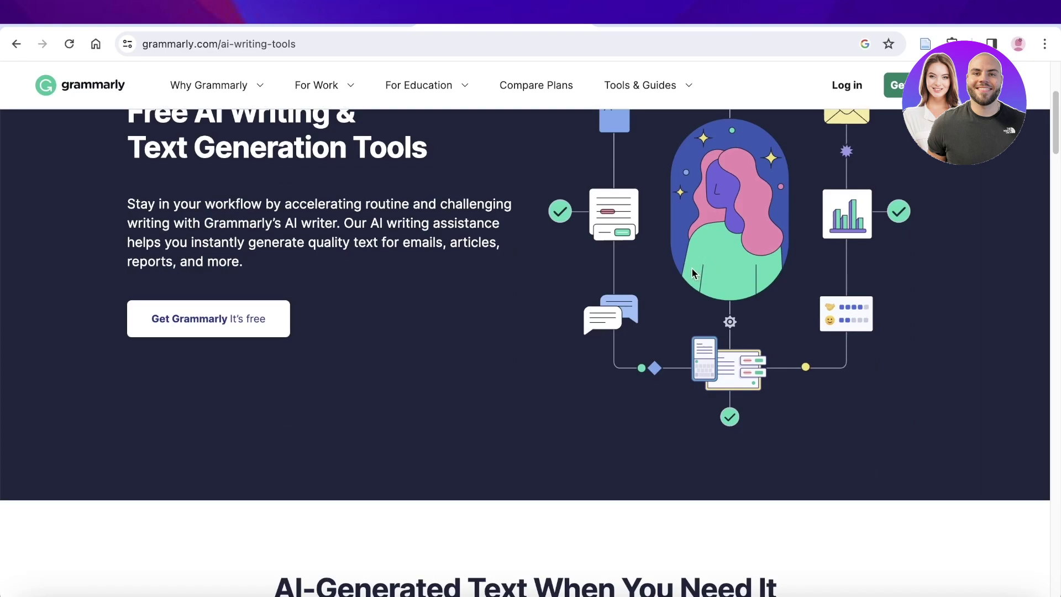
{"action": "scroll", "coordinate": [692, 269], "scroll_direction": "down", "scroll_amount": 1}
{"action": "scroll", "coordinate": [78, 270], "scroll_direction": "up", "scroll_amount": 5}
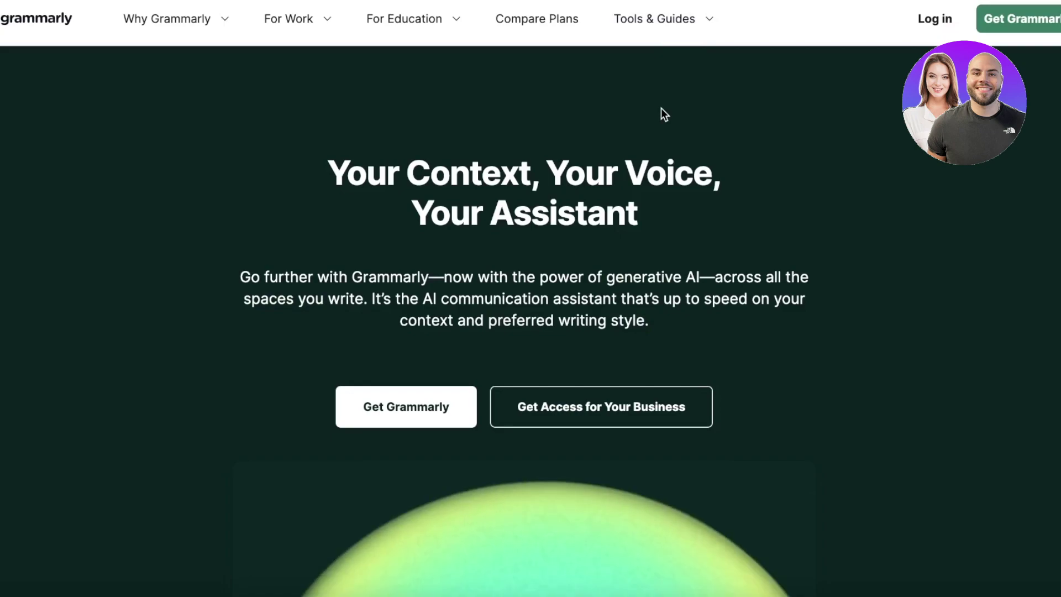
{"action": "scroll", "coordinate": [661, 108], "scroll_direction": "down", "scroll_amount": 5}
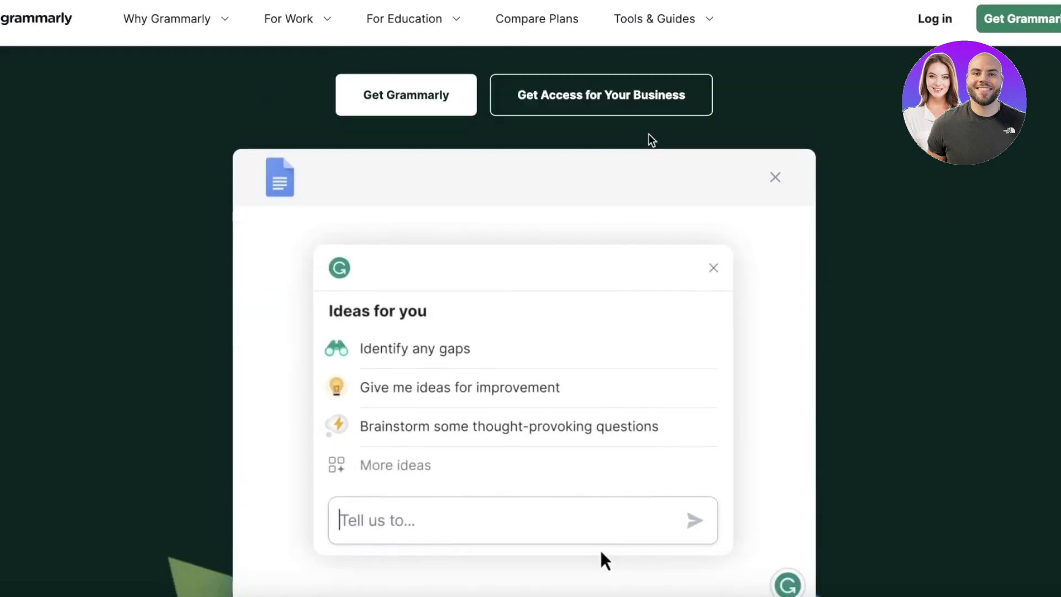
{"action": "scroll", "coordinate": [650, 135], "scroll_direction": "down", "scroll_amount": 6}
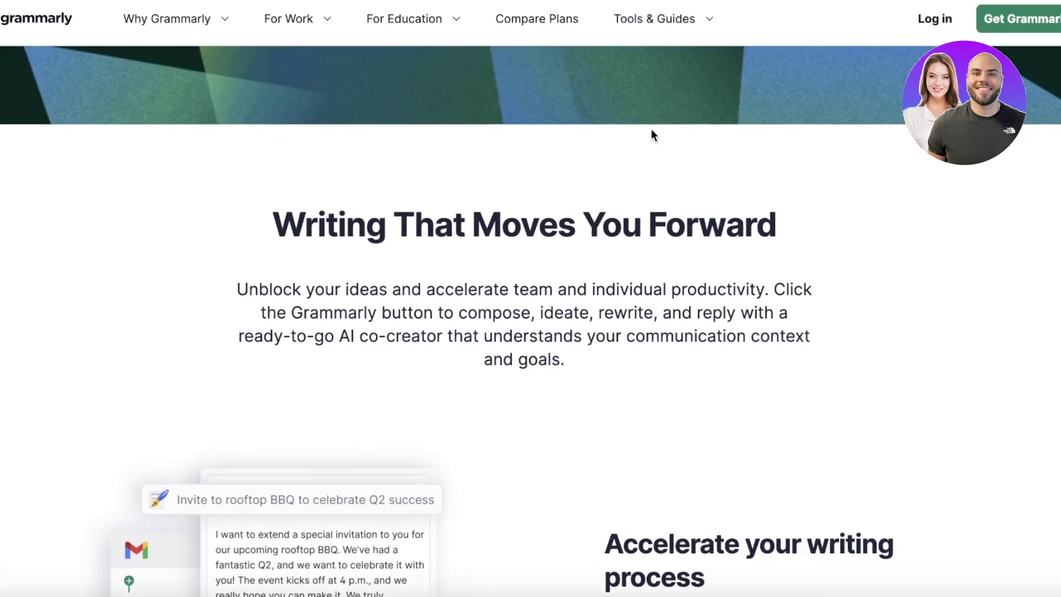
{"action": "scroll", "coordinate": [651, 136], "scroll_direction": "up", "scroll_amount": 7}
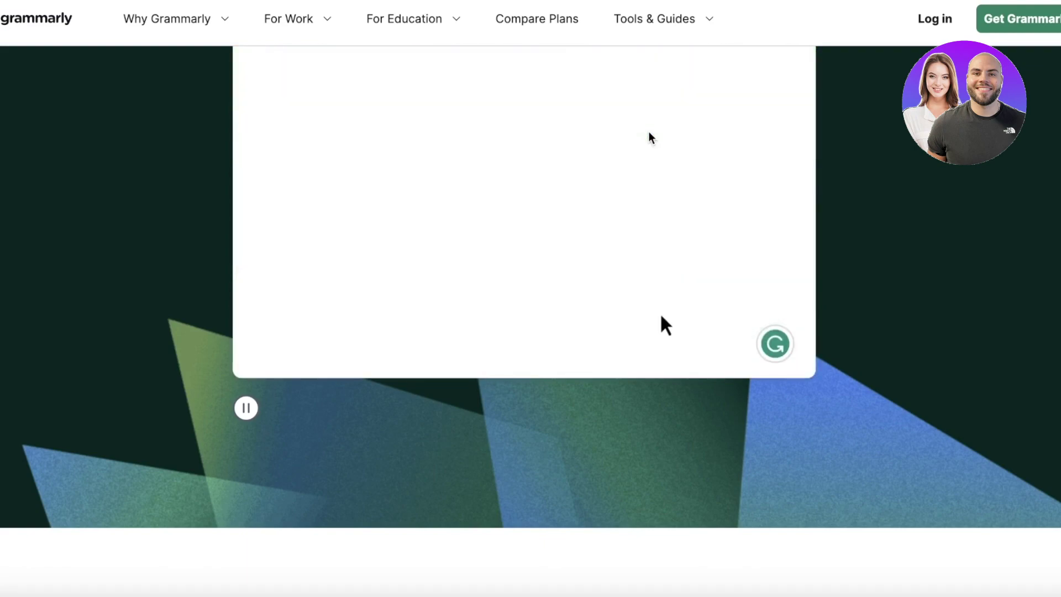
{"action": "scroll", "coordinate": [768, 237], "scroll_direction": "up", "scroll_amount": 10}
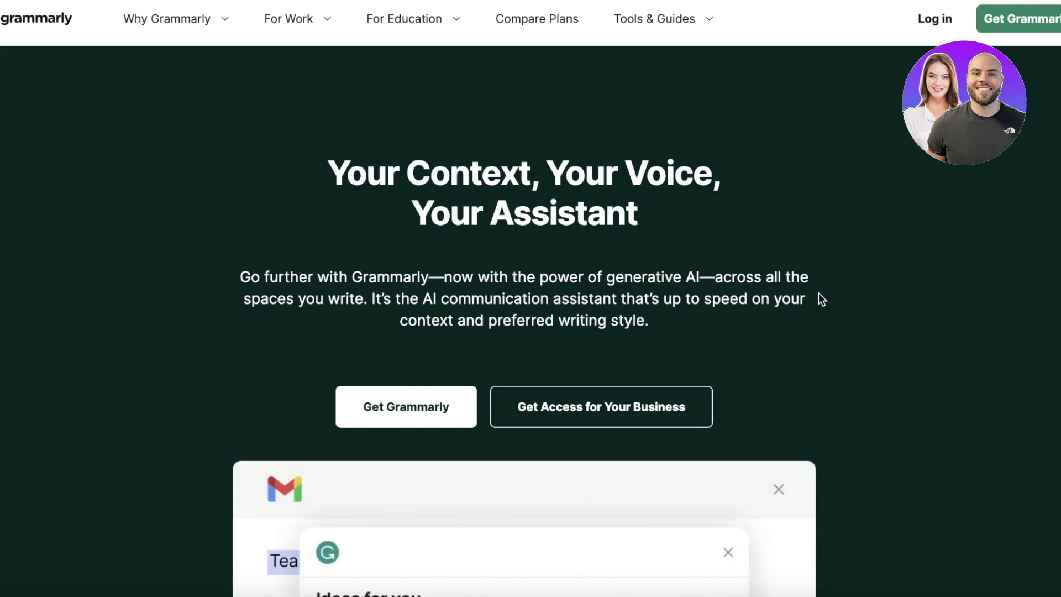
{"action": "scroll", "coordinate": [816, 310], "scroll_direction": "down", "scroll_amount": 1}
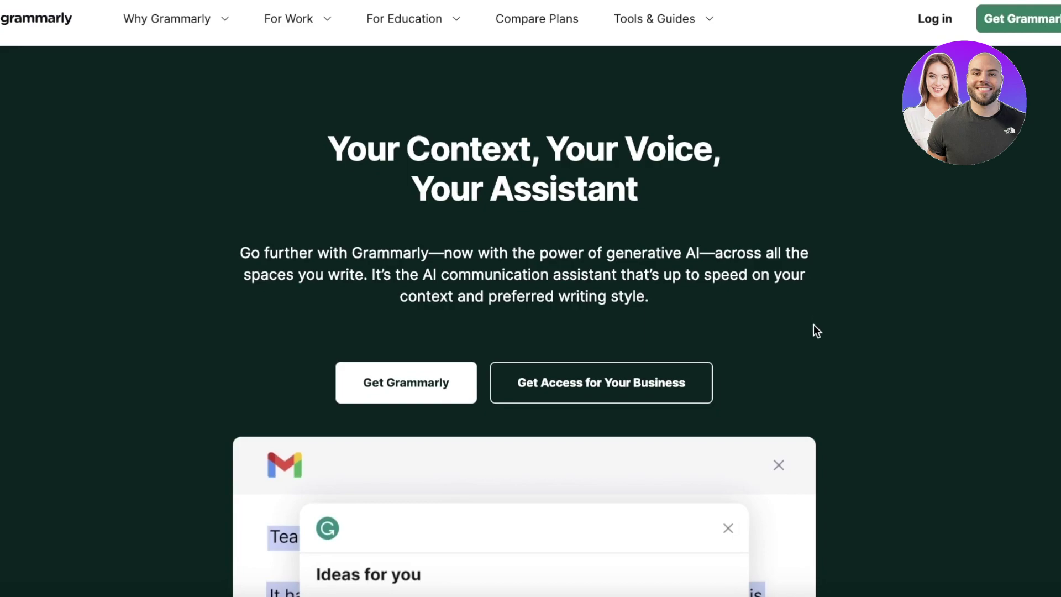
{"action": "left_click", "coordinate": [403, 384]}
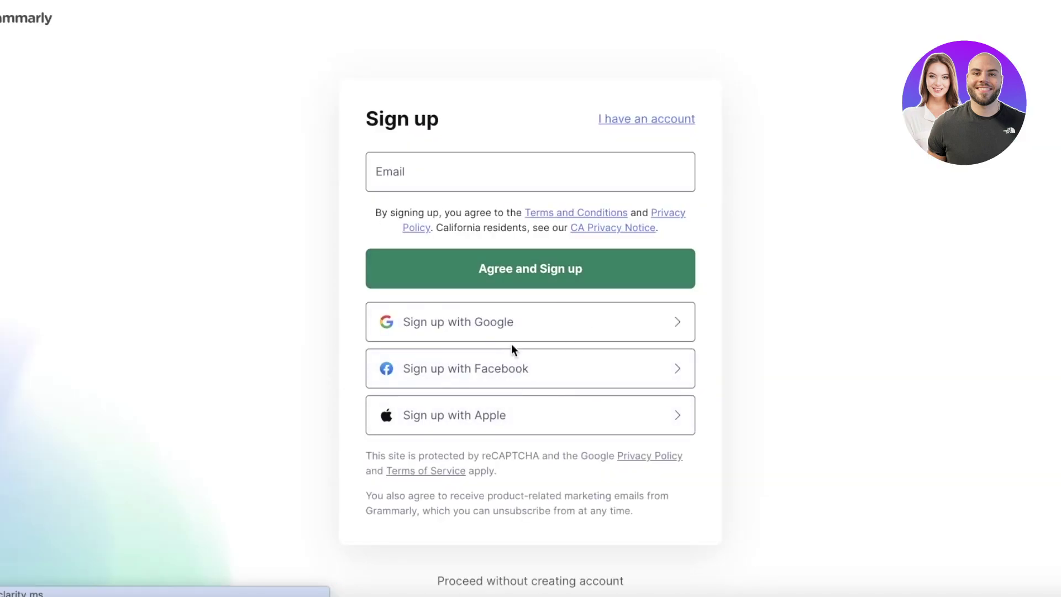
{"action": "left_click", "coordinate": [528, 324]}
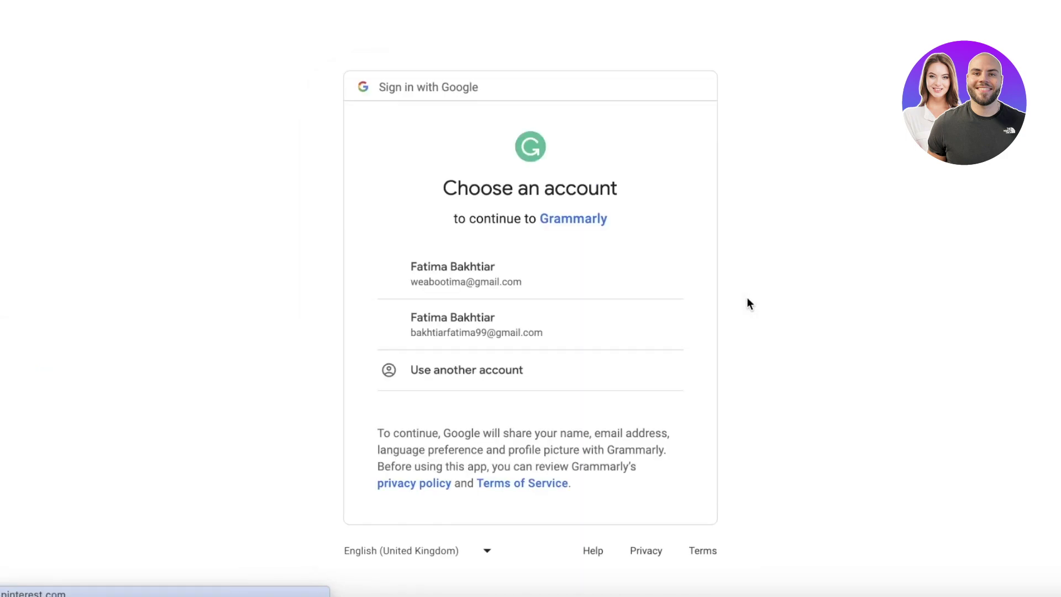
{"action": "left_click", "coordinate": [501, 329]}
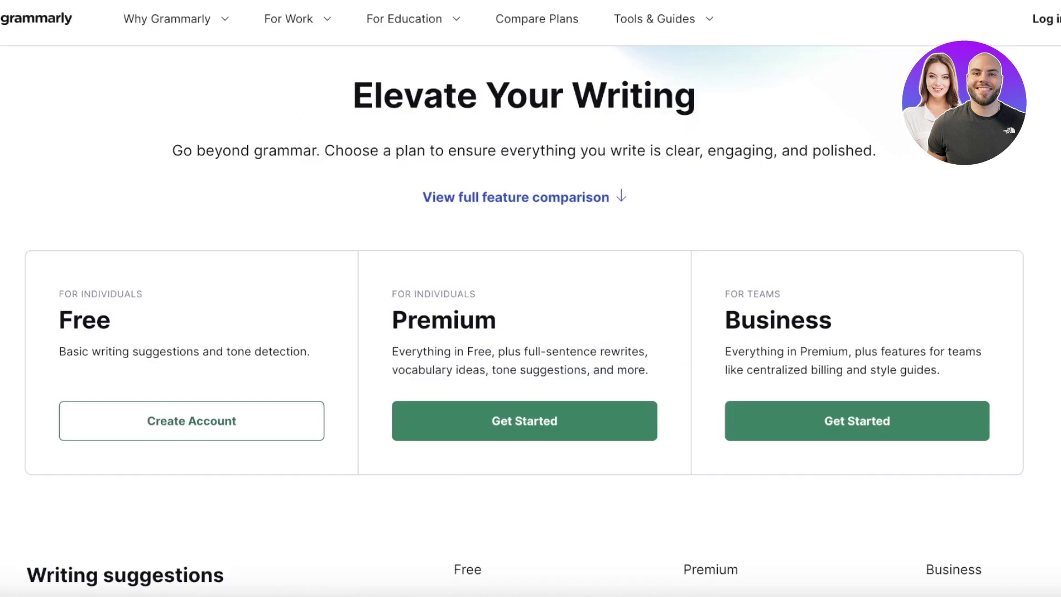
{"action": "scroll", "coordinate": [616, 133], "scroll_direction": "down", "scroll_amount": 2}
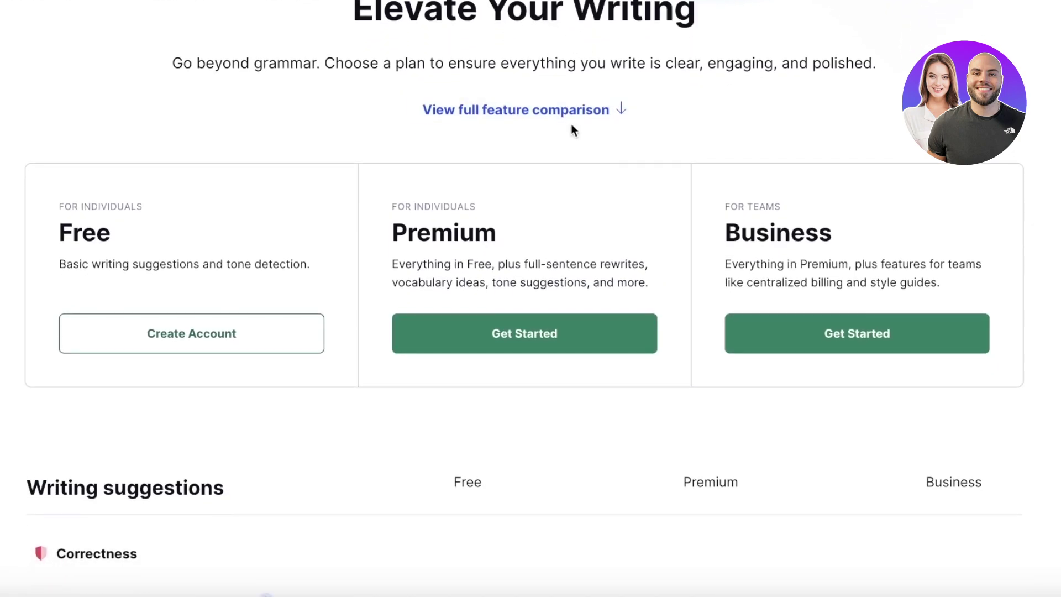
{"action": "scroll", "coordinate": [571, 124], "scroll_direction": "up", "scroll_amount": 2}
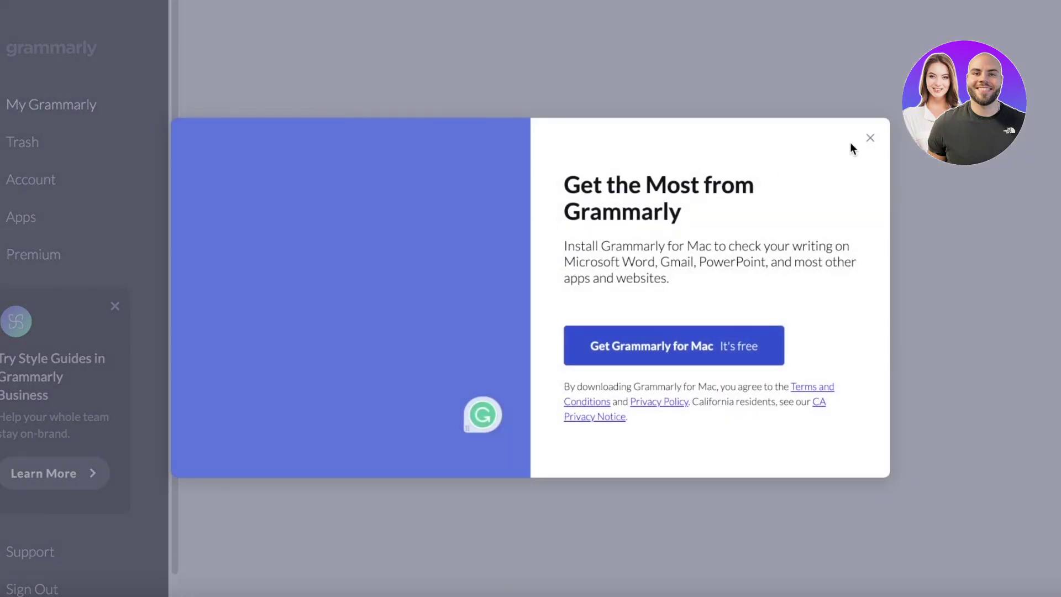
- Dismiss the getting-started popup, postpone the writing-purpose questionnaire, and close the Style Guides promotion
{"action": "left_click", "coordinate": [870, 139]}
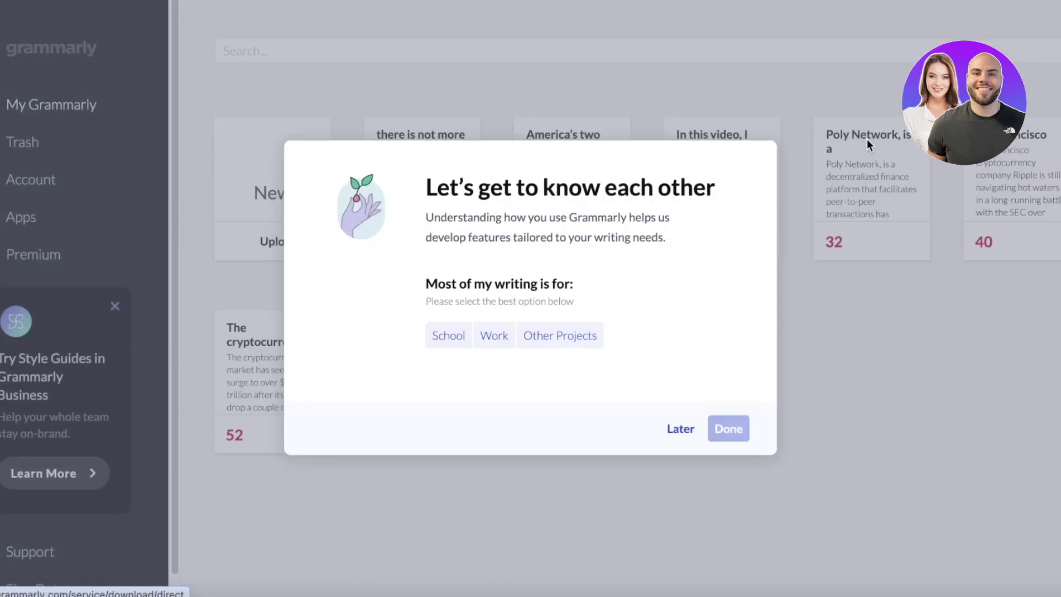
{"action": "left_click", "coordinate": [690, 435]}
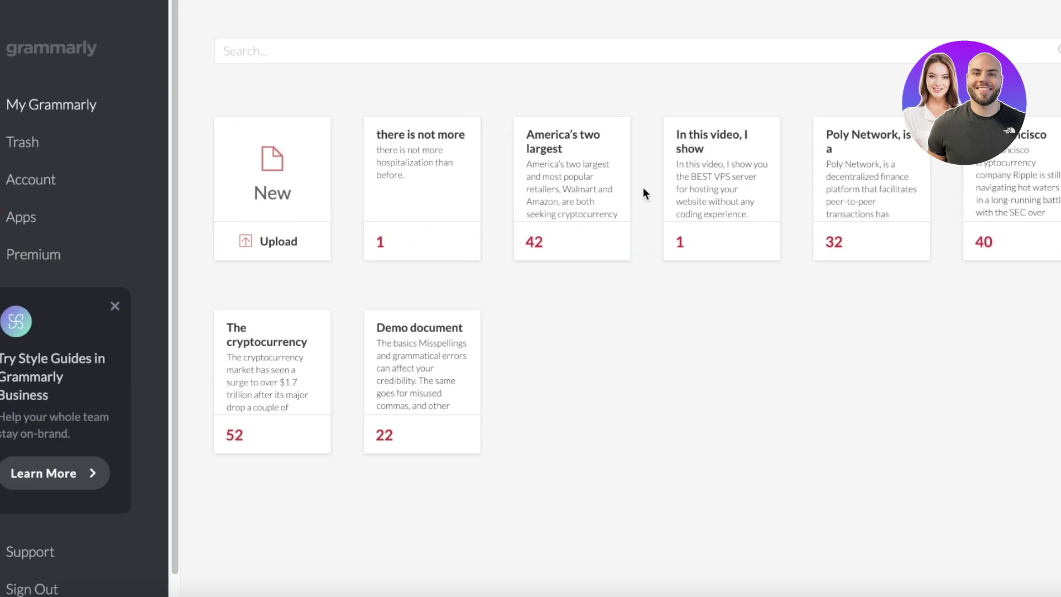
{"action": "left_click", "coordinate": [116, 306]}
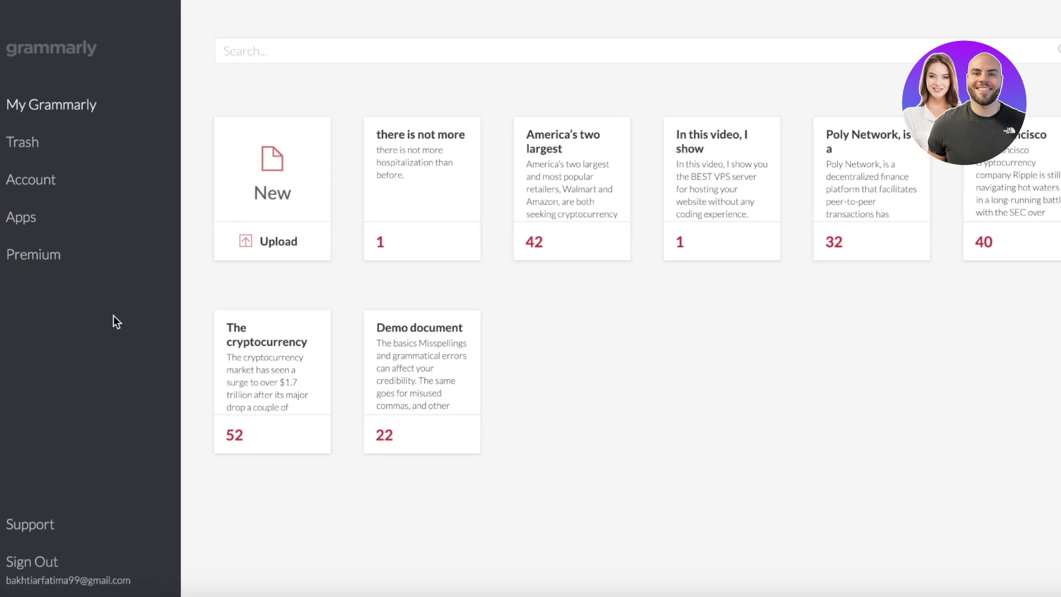
- Browse the Premium plans and Grammarly Apps pages, then return to the My Grammarly document list
{"action": "left_click", "coordinate": [42, 263]}
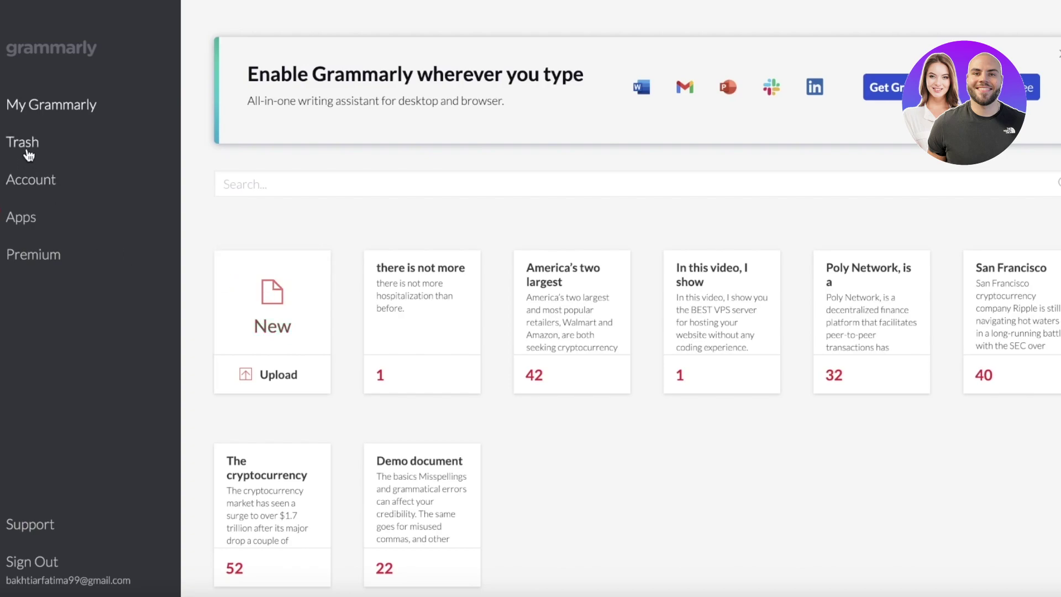
{"action": "left_click", "coordinate": [18, 207]}
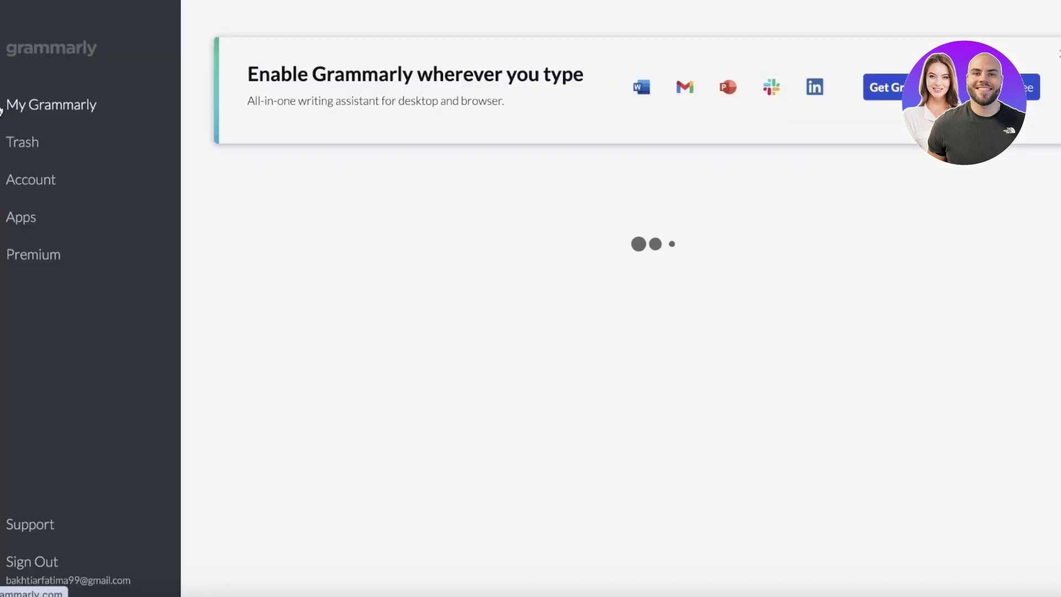
{"action": "left_click", "coordinate": [20, 216]}
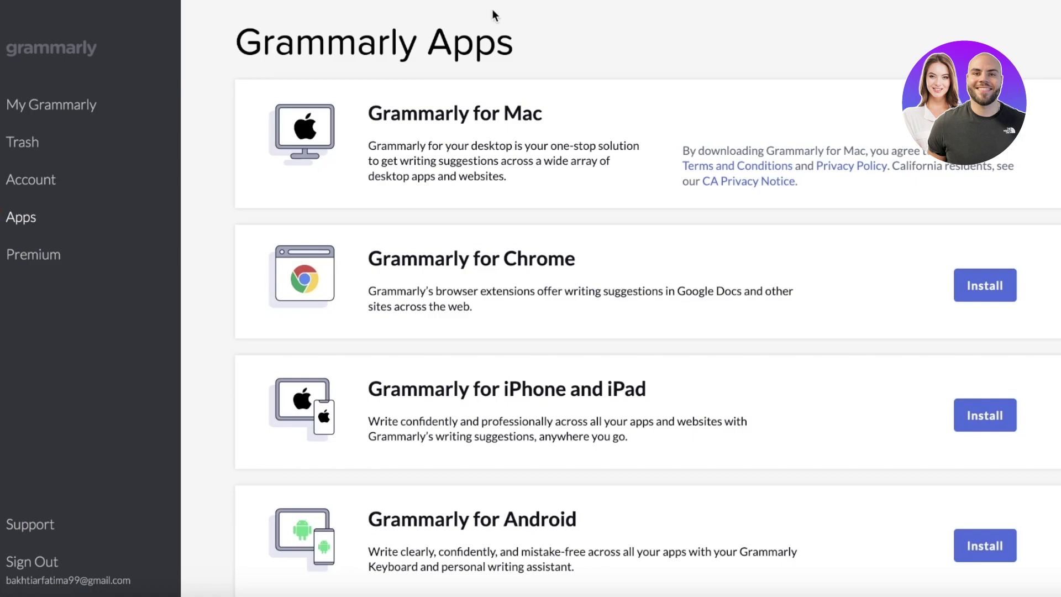
{"action": "scroll", "coordinate": [398, 108], "scroll_direction": "down", "scroll_amount": 1}
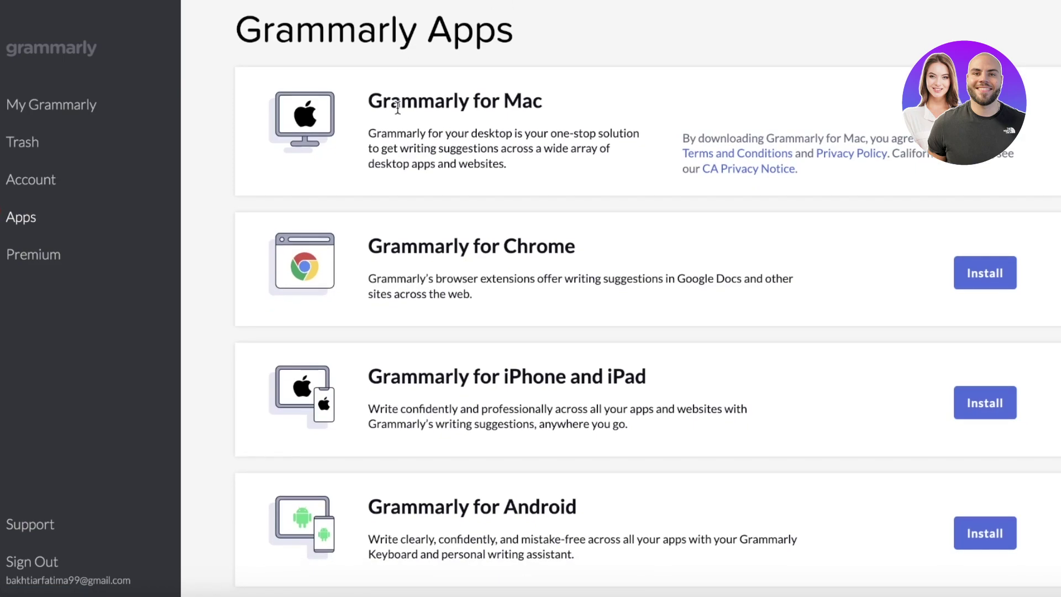
{"action": "left_click", "coordinate": [47, 101]}
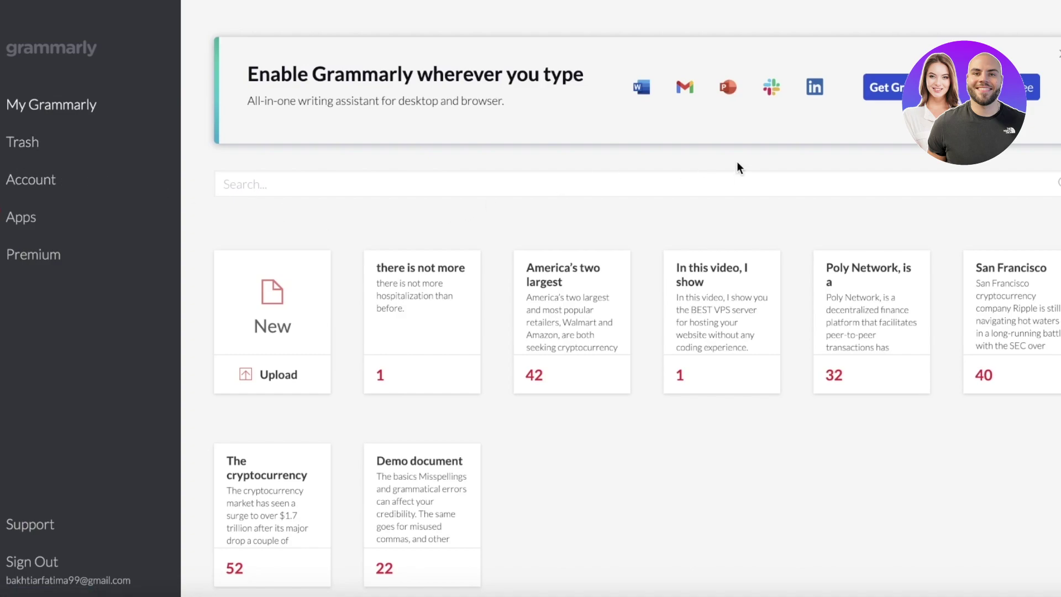
- Create a new blank document and dismiss the What's New and GrammarlyGO popups
{"action": "left_click", "coordinate": [285, 324]}
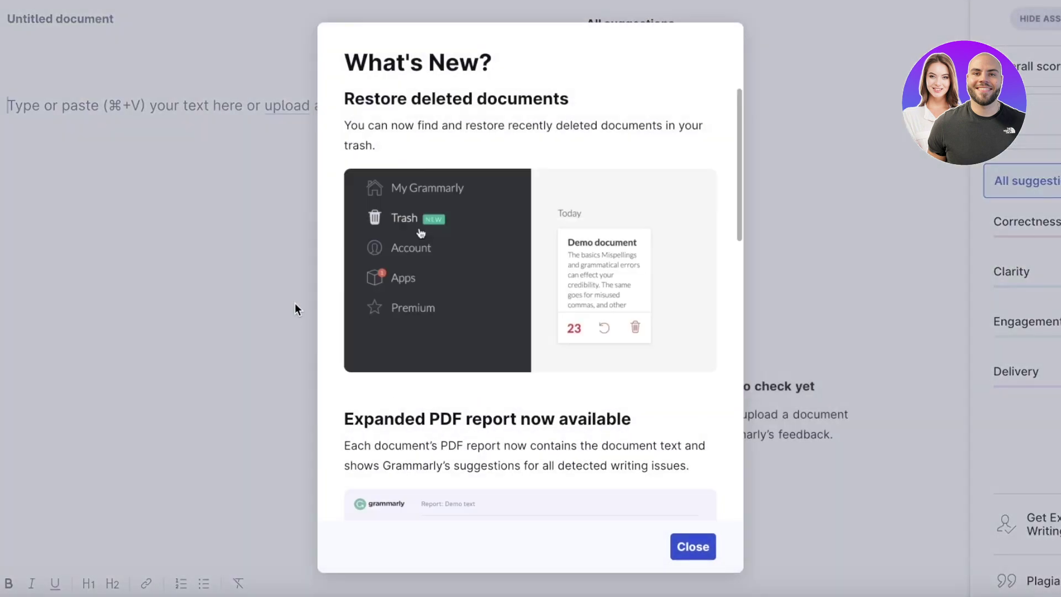
{"action": "left_click", "coordinate": [652, 553]}
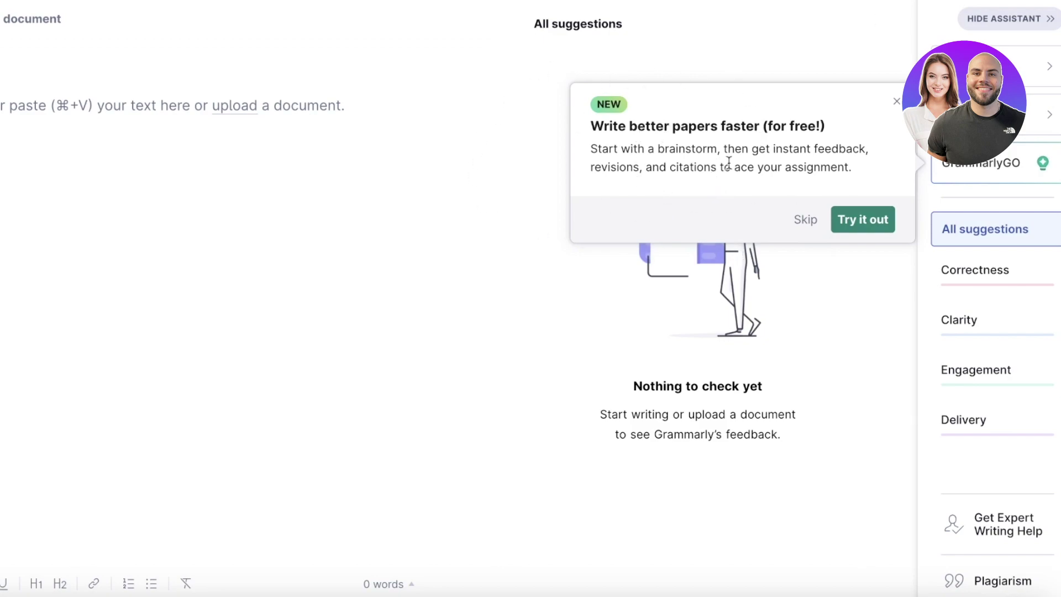
{"action": "left_click", "coordinate": [937, 162]}
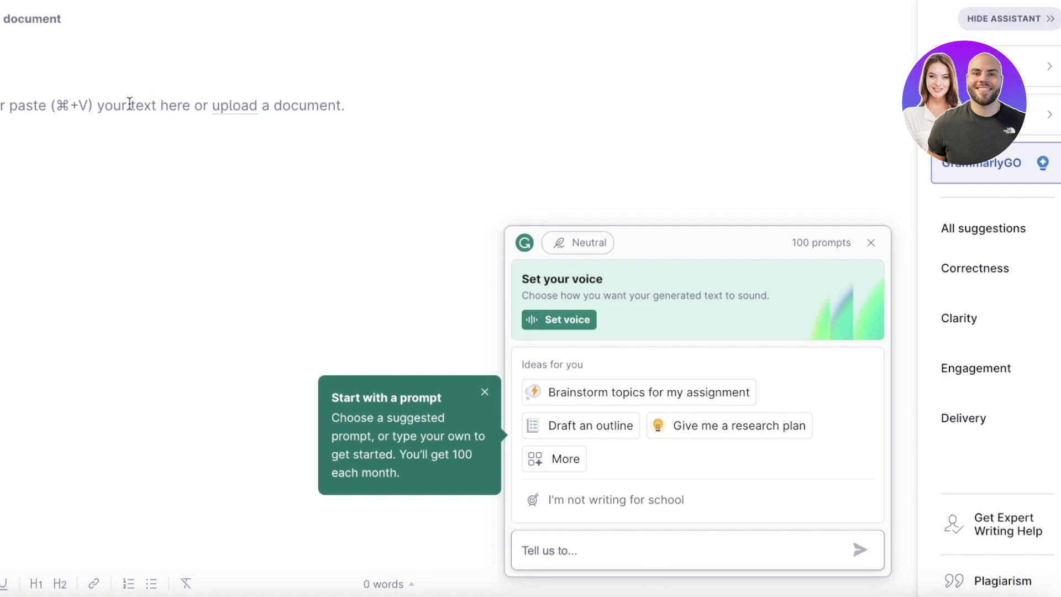
{"action": "left_click", "coordinate": [973, 176]}
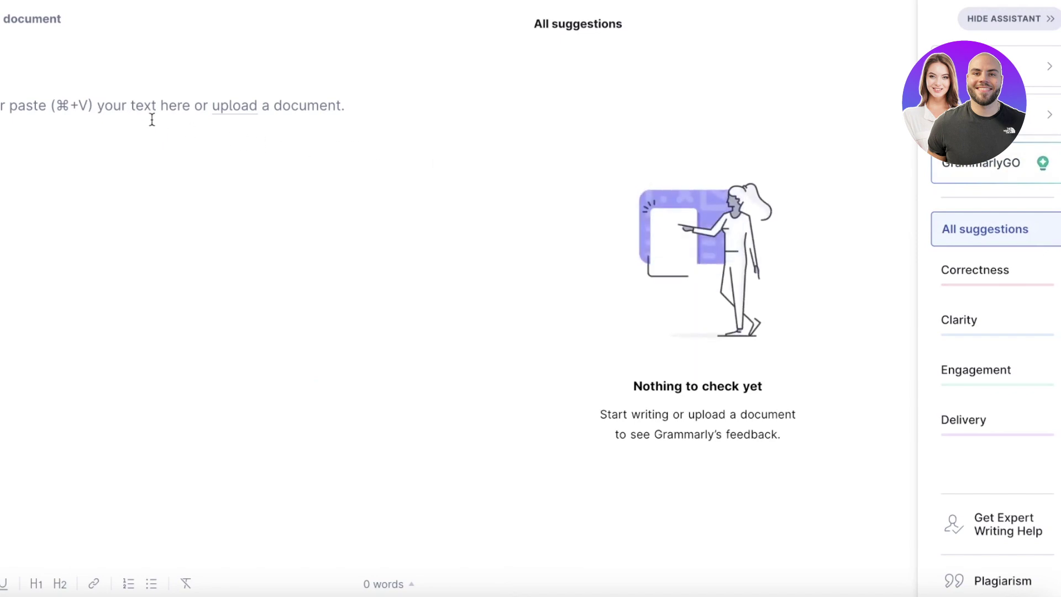
- Type a line ending in 'Creativity' and review the Correctness and Clarity suggestions
{"action": "left_click", "coordinate": [141, 108]}
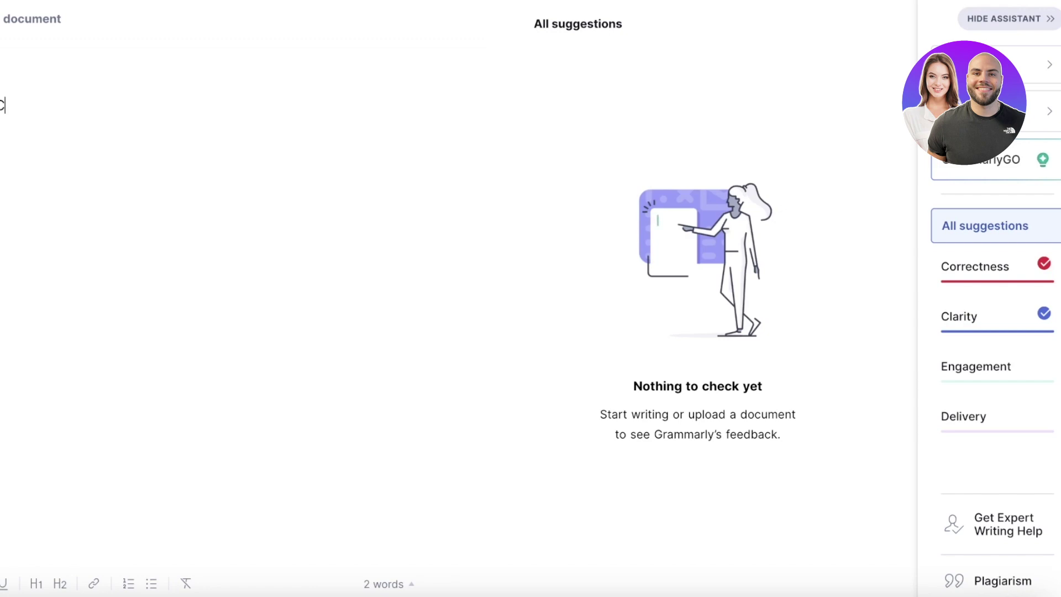
{"action": "type", "text": "reativity"}
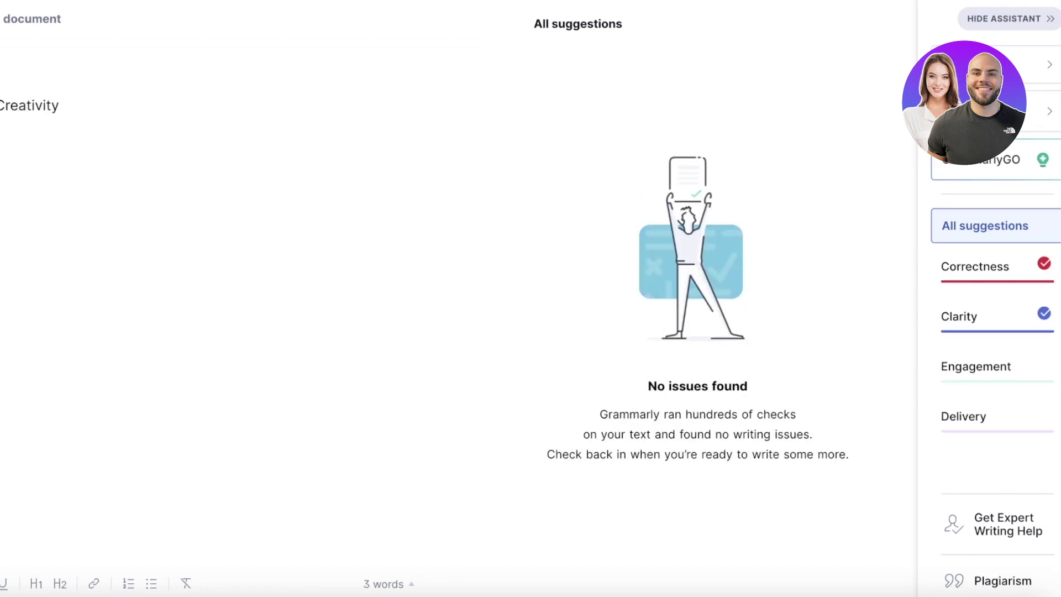
{"action": "left_click", "coordinate": [975, 268]}
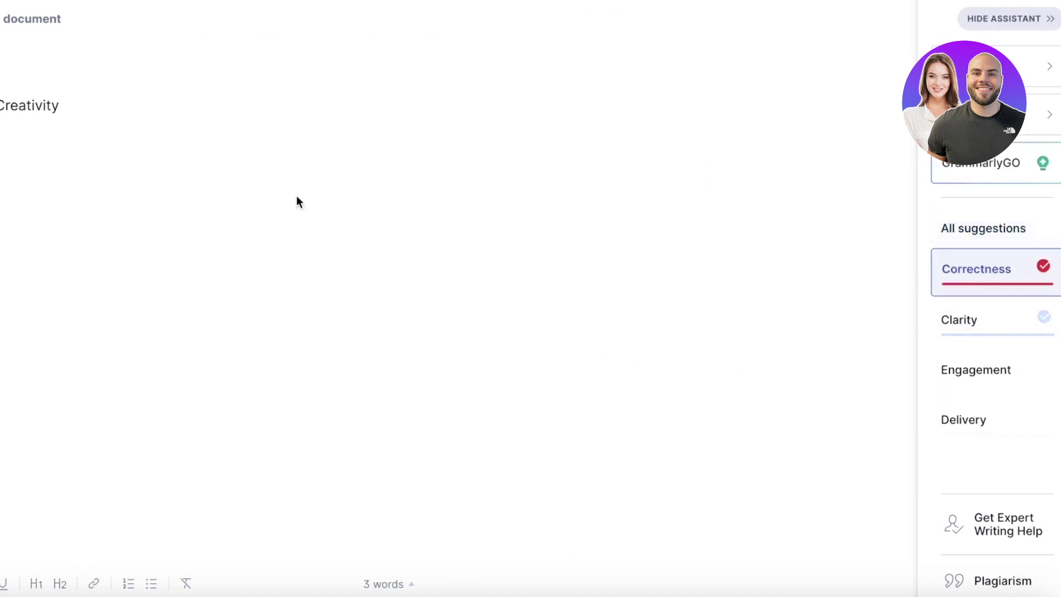
{"action": "left_click", "coordinate": [1004, 320]}
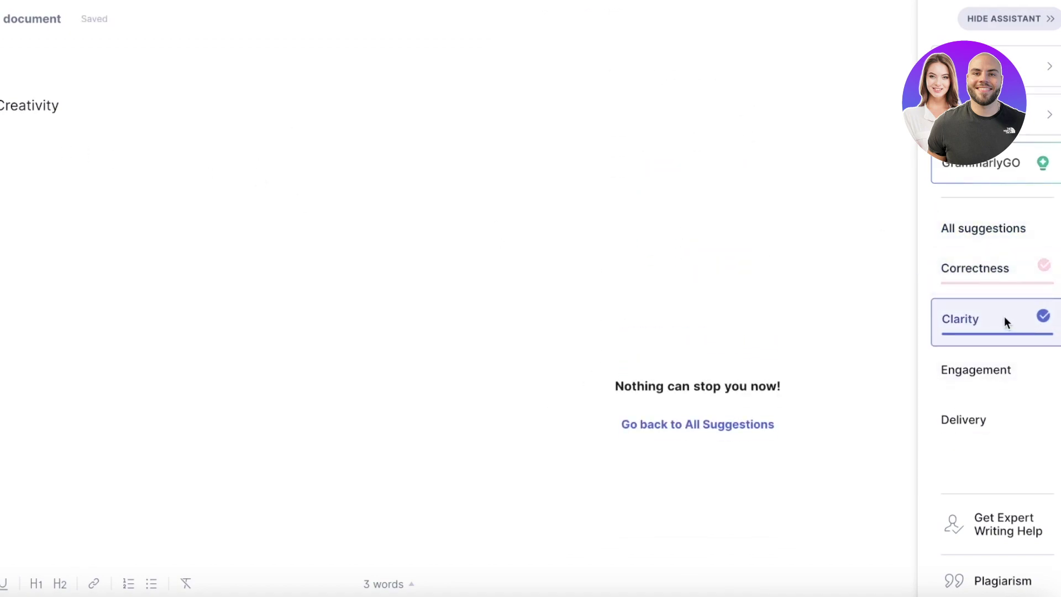
{"action": "left_click", "coordinate": [1000, 270]}
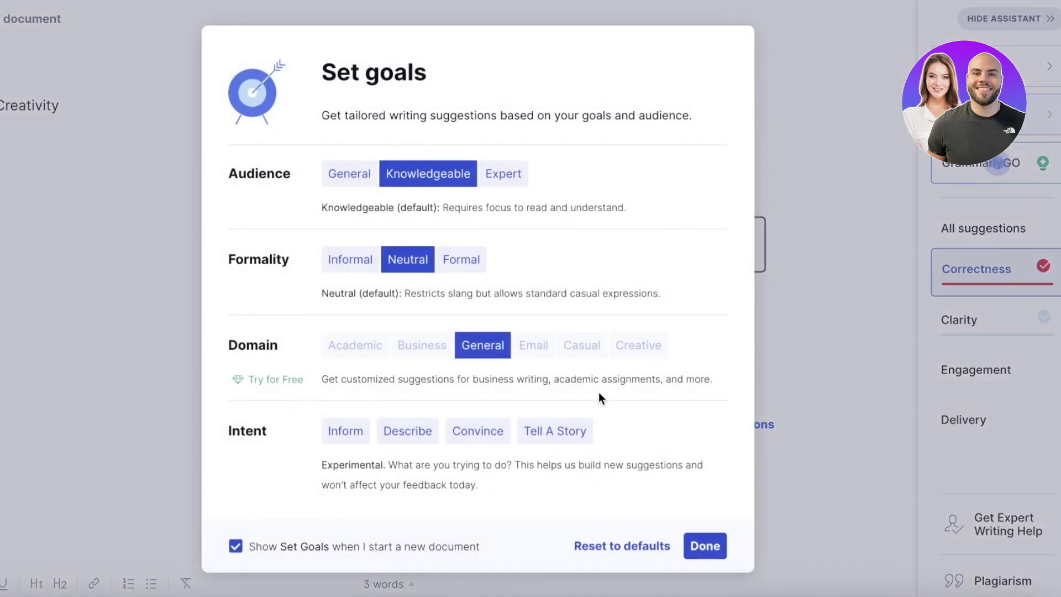
- Set the writing goals to Neutral formality and Inform intent, then save them
{"action": "left_click", "coordinate": [698, 546]}
{"action": "left_click", "coordinate": [459, 260]}
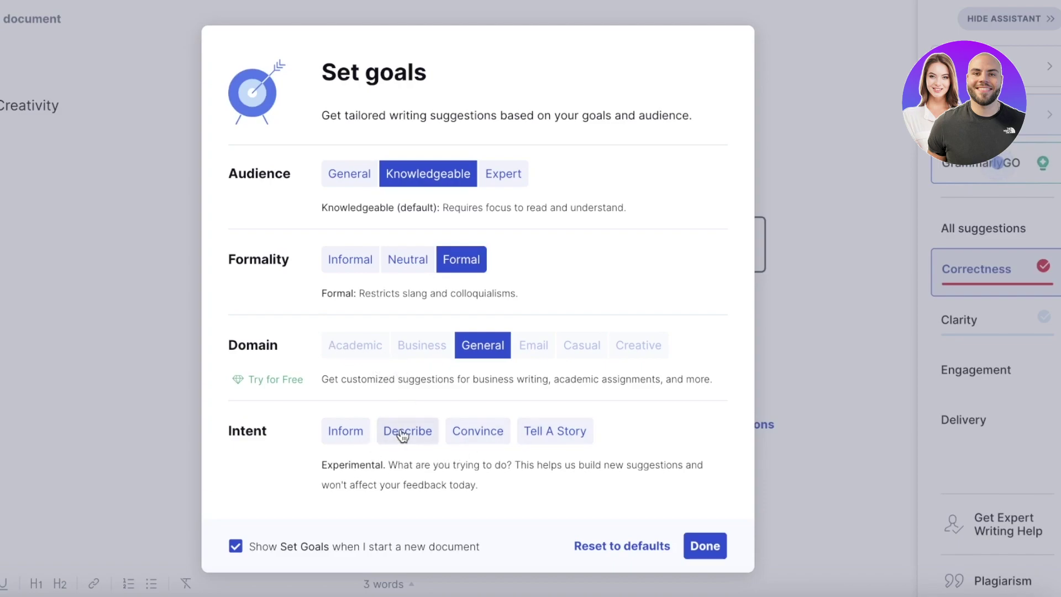
{"action": "left_click", "coordinate": [344, 432]}
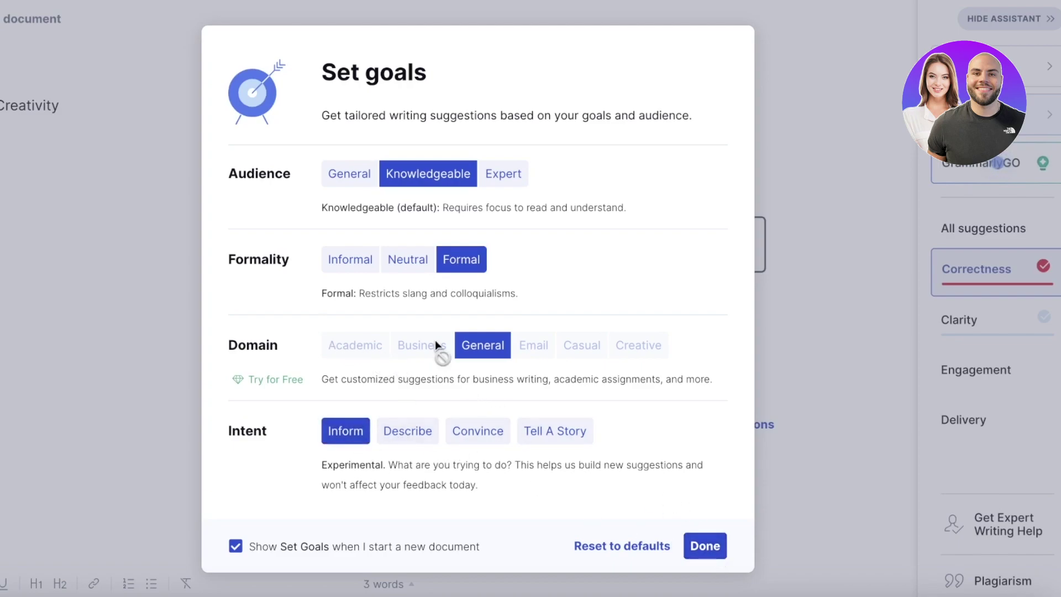
{"action": "left_click", "coordinate": [424, 265]}
{"action": "left_click", "coordinate": [725, 549]}
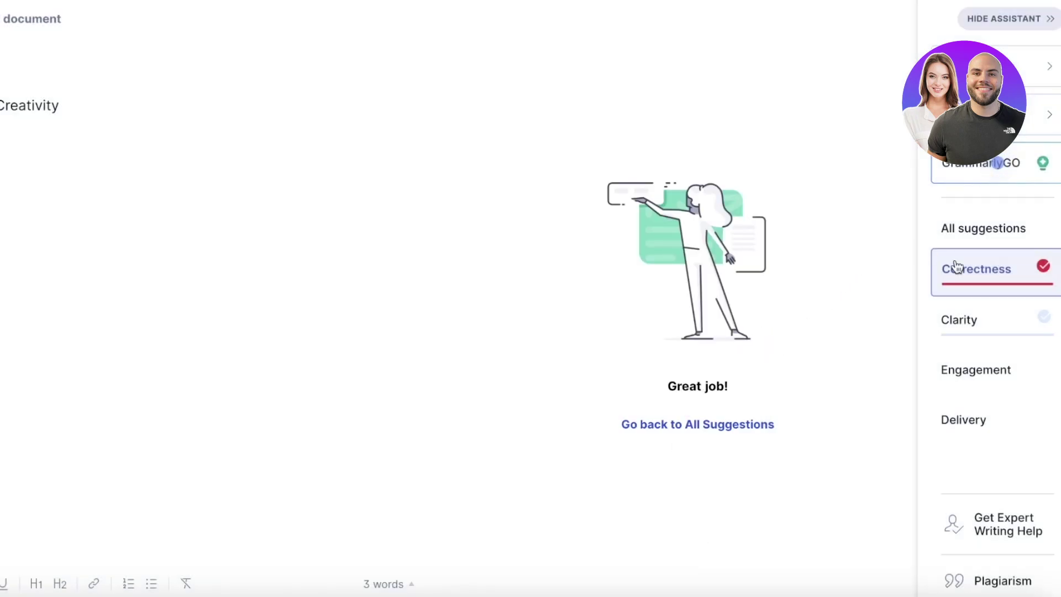
- In the GrammarlyGO voice settings, add Personable and Direct to the tones
{"action": "left_click", "coordinate": [995, 172]}
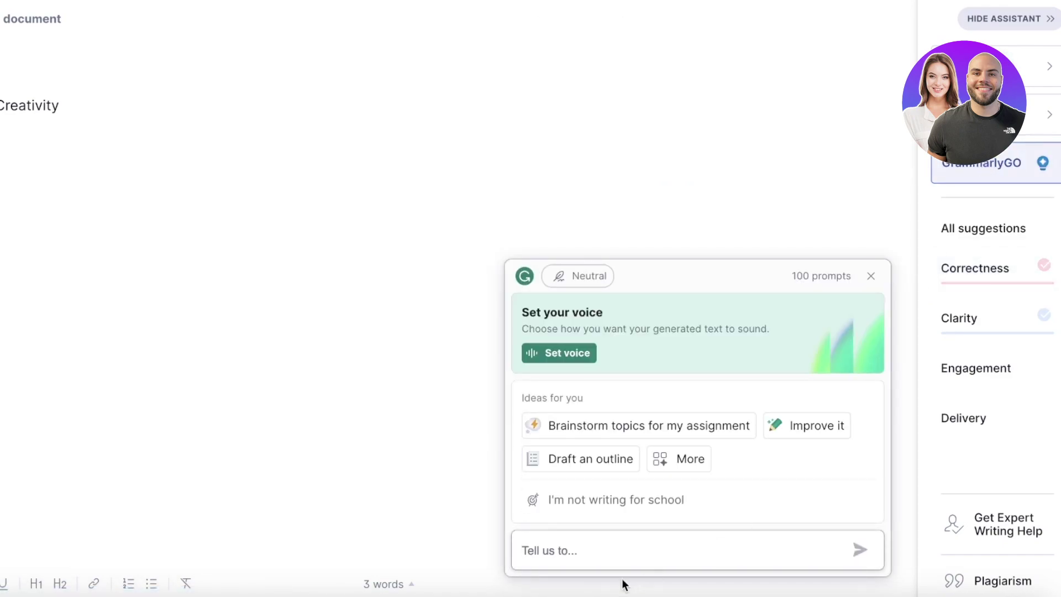
{"action": "left_click", "coordinate": [564, 355]}
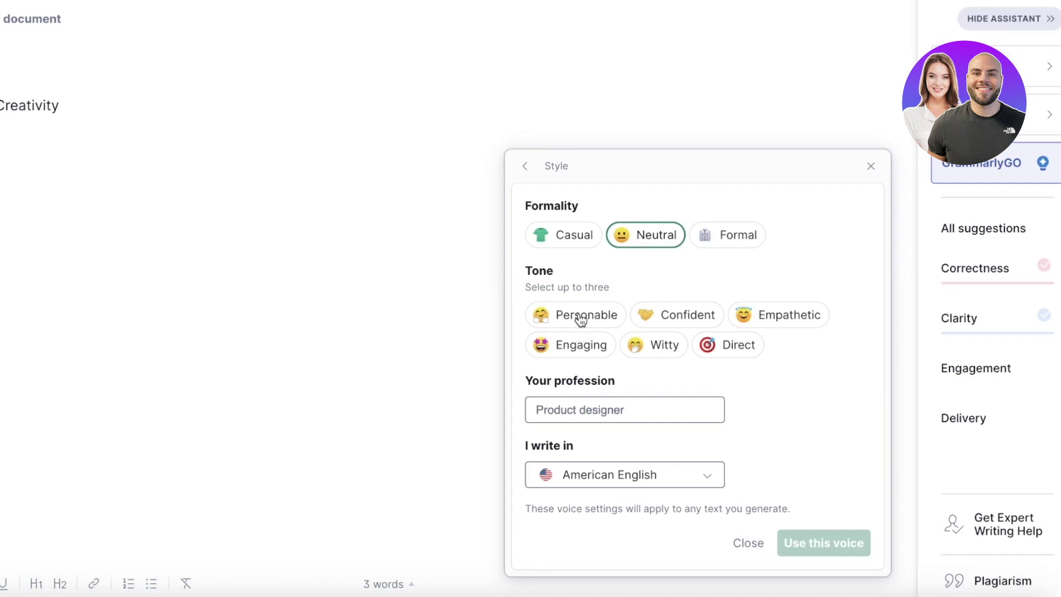
{"action": "left_click", "coordinate": [594, 326]}
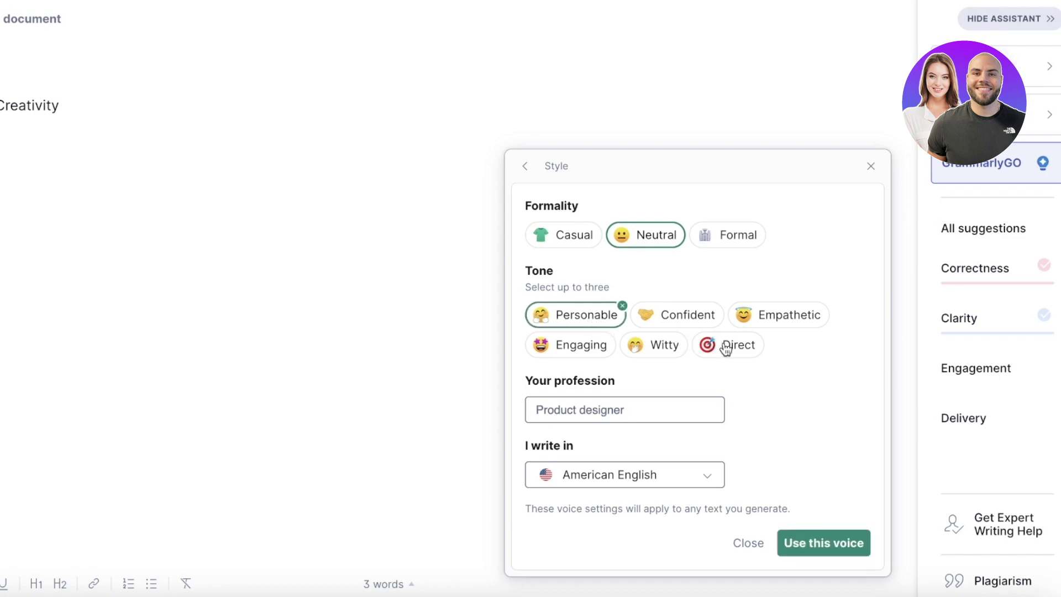
{"action": "left_click", "coordinate": [725, 348]}
- Choose Student as the profession and British English, then save the voice
{"action": "left_click", "coordinate": [626, 410]}
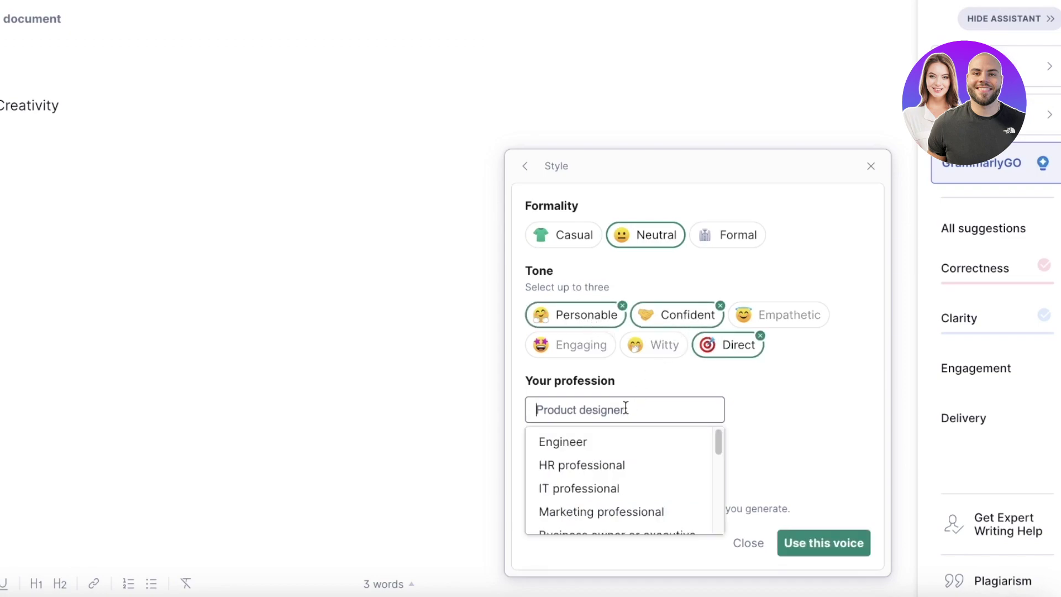
{"action": "type", "text": "psy"}
{"action": "key", "text": "BackSpace"}
{"action": "key", "text": "BackSpace"}
{"action": "key", "text": "BackSpace"}
{"action": "scroll", "coordinate": [652, 486], "scroll_direction": "down", "scroll_amount": 5}
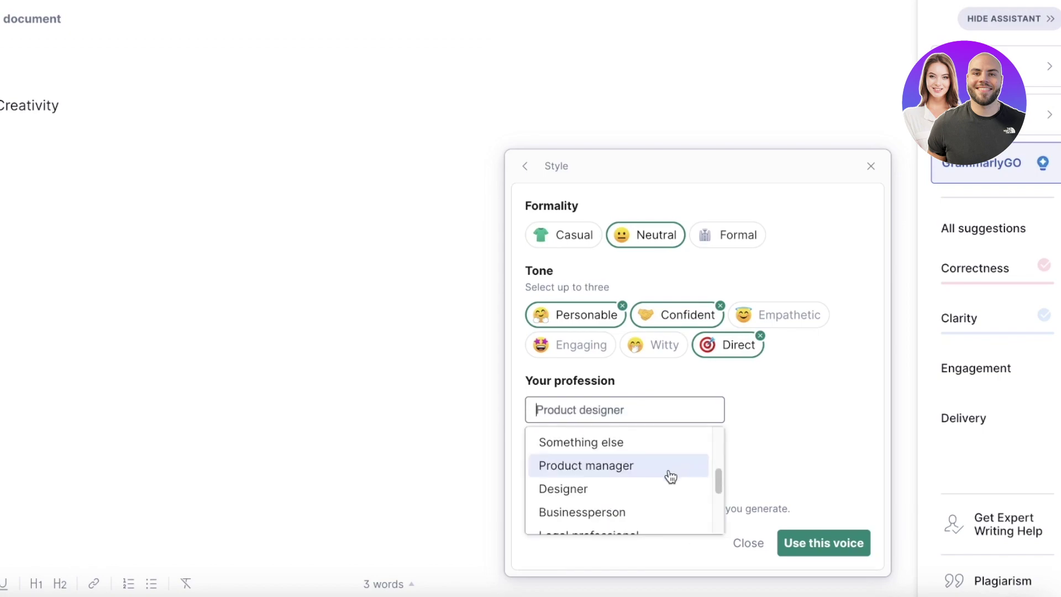
{"action": "scroll", "coordinate": [642, 504], "scroll_direction": "down", "scroll_amount": 1}
{"action": "scroll", "coordinate": [588, 523], "scroll_direction": "up", "scroll_amount": 3}
{"action": "left_click", "coordinate": [587, 525]}
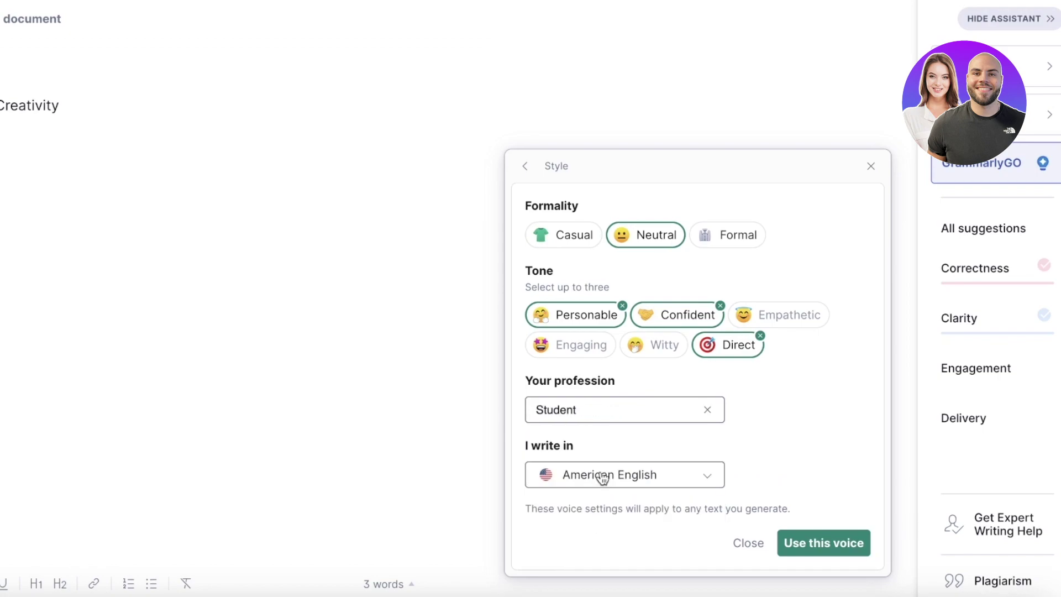
{"action": "left_click", "coordinate": [602, 476]}
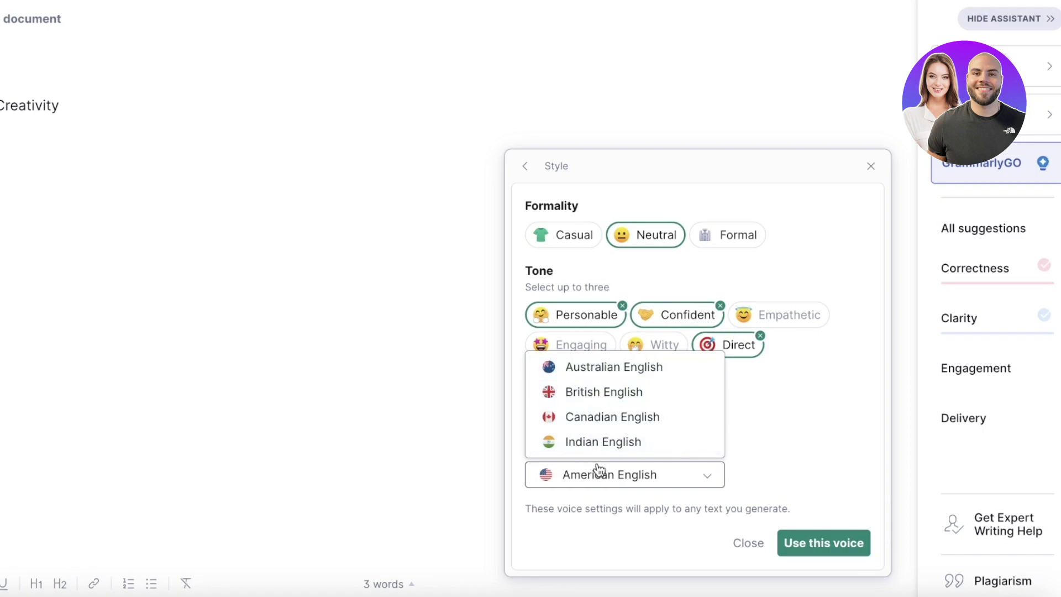
{"action": "left_click", "coordinate": [588, 392]}
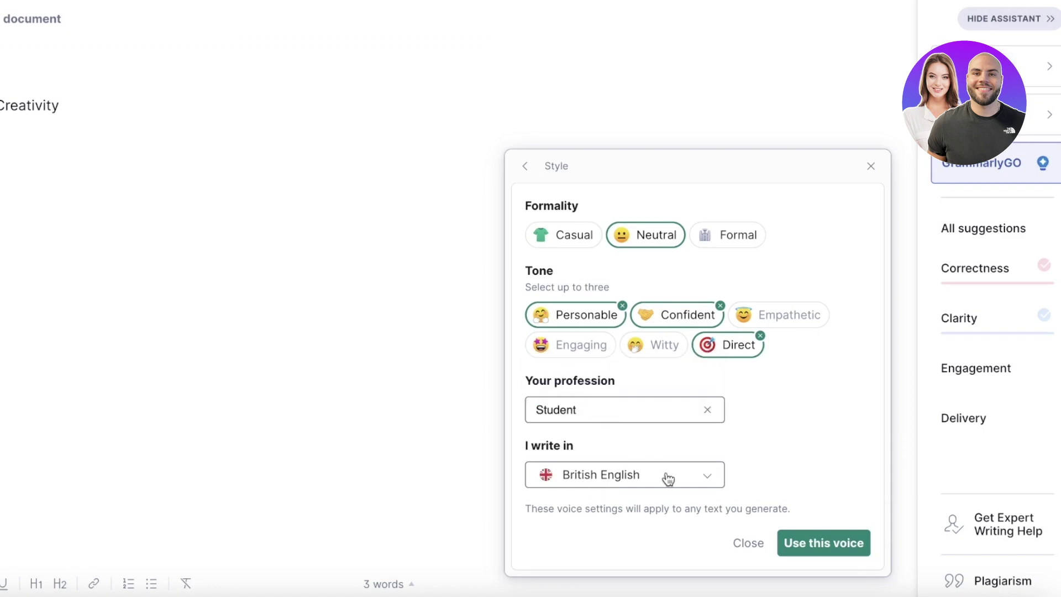
{"action": "left_click", "coordinate": [795, 548]}
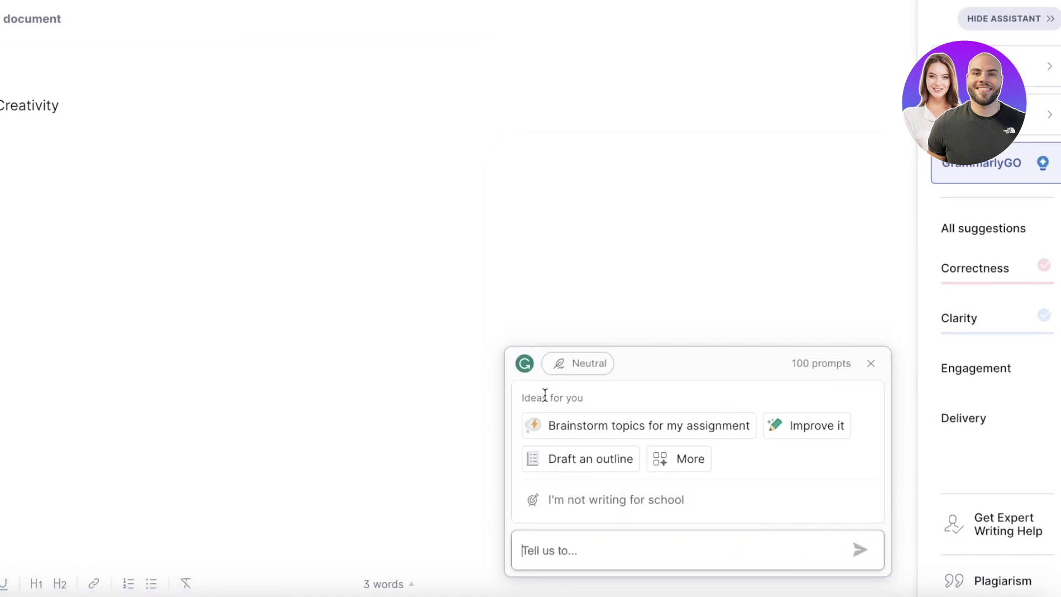
- Ask GrammarlyGO to write a report on IQ vs creativity in the educational context
{"action": "left_click", "coordinate": [605, 538]}
{"action": "type", "text": "Wri"}
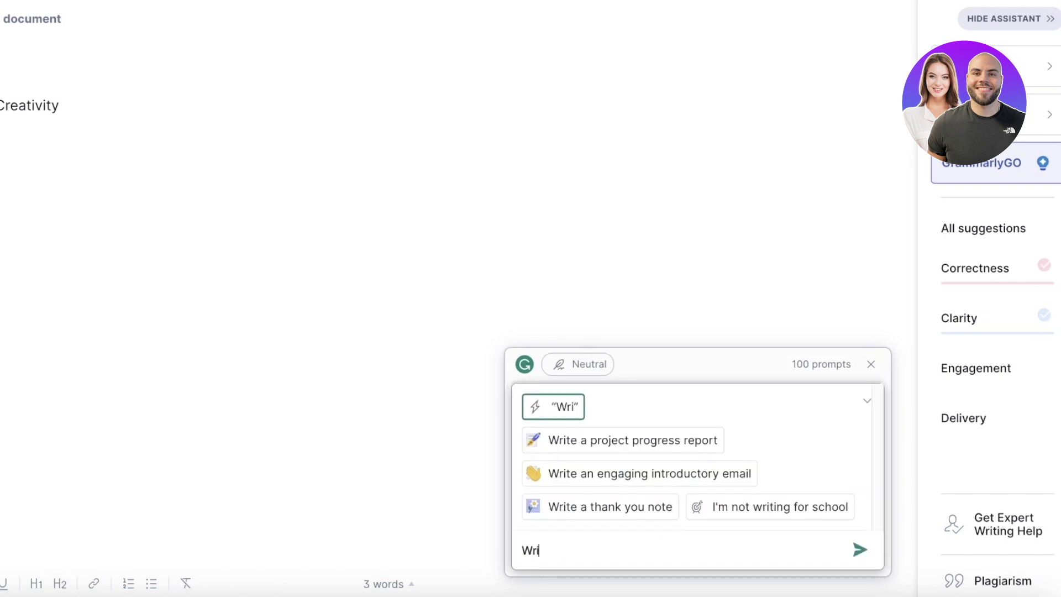
{"action": "type", "text": "te a report on"}
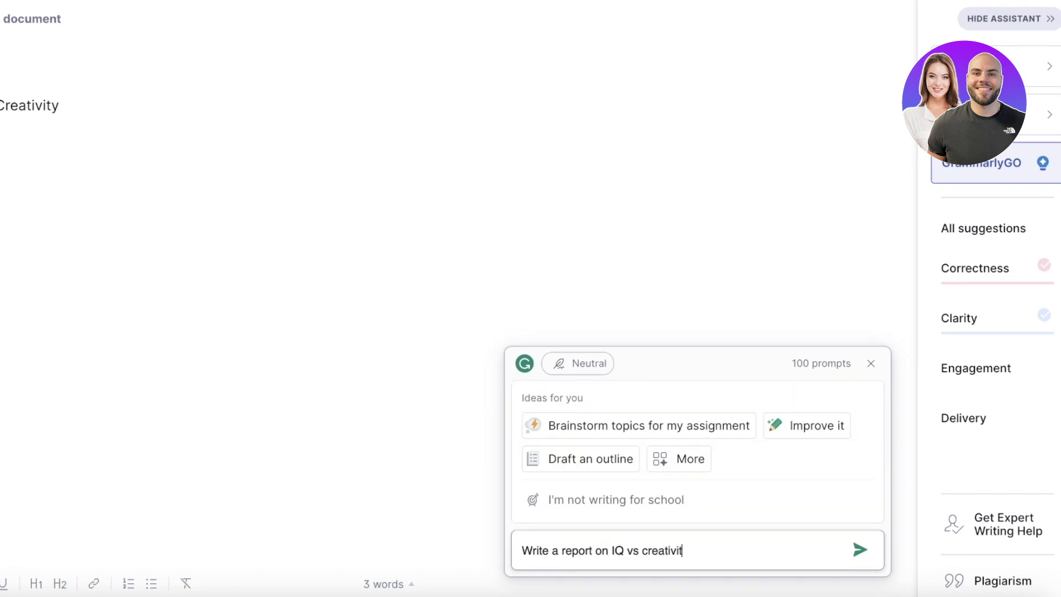
{"action": "type", "text": "IQ vs creativity in the educational cone"}
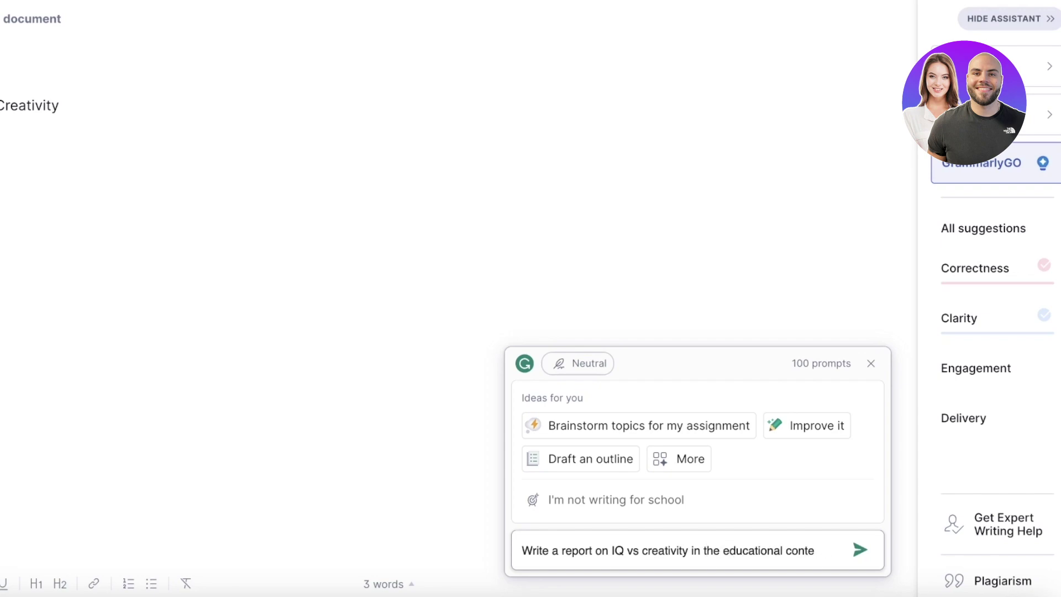
{"action": "key", "text": "Return"}
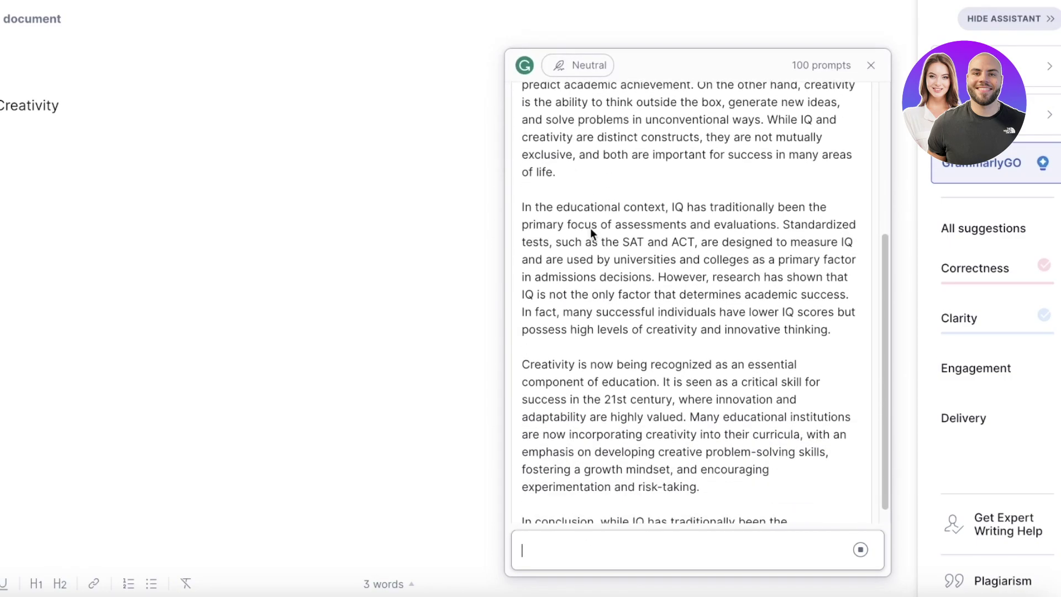
{"action": "scroll", "coordinate": [608, 354], "scroll_direction": "up", "scroll_amount": 10}
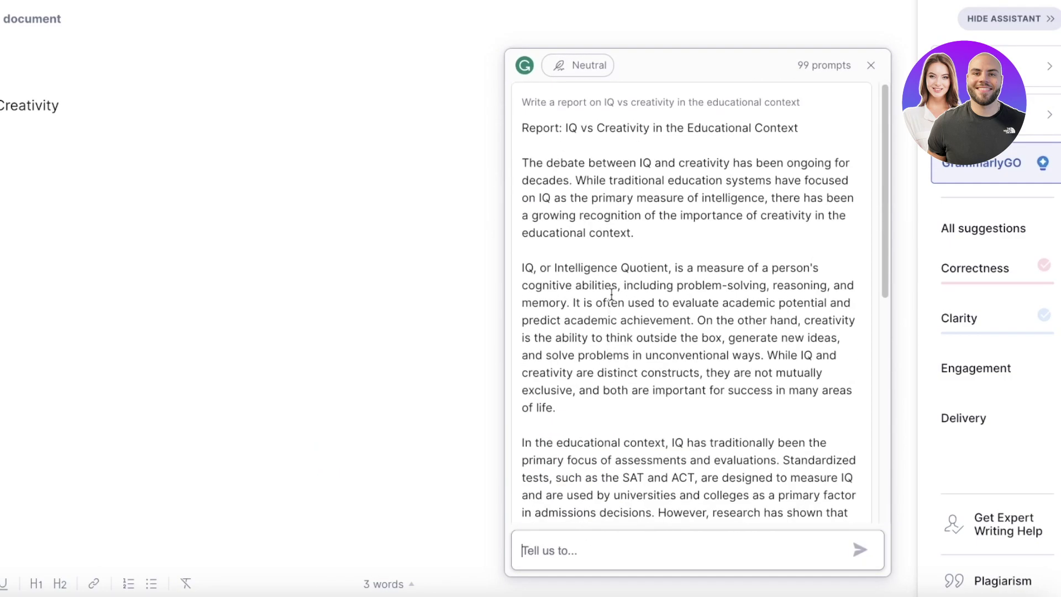
{"action": "scroll", "coordinate": [612, 294], "scroll_direction": "down", "scroll_amount": 10}
{"action": "scroll", "coordinate": [579, 375], "scroll_direction": "up", "scroll_amount": 10}
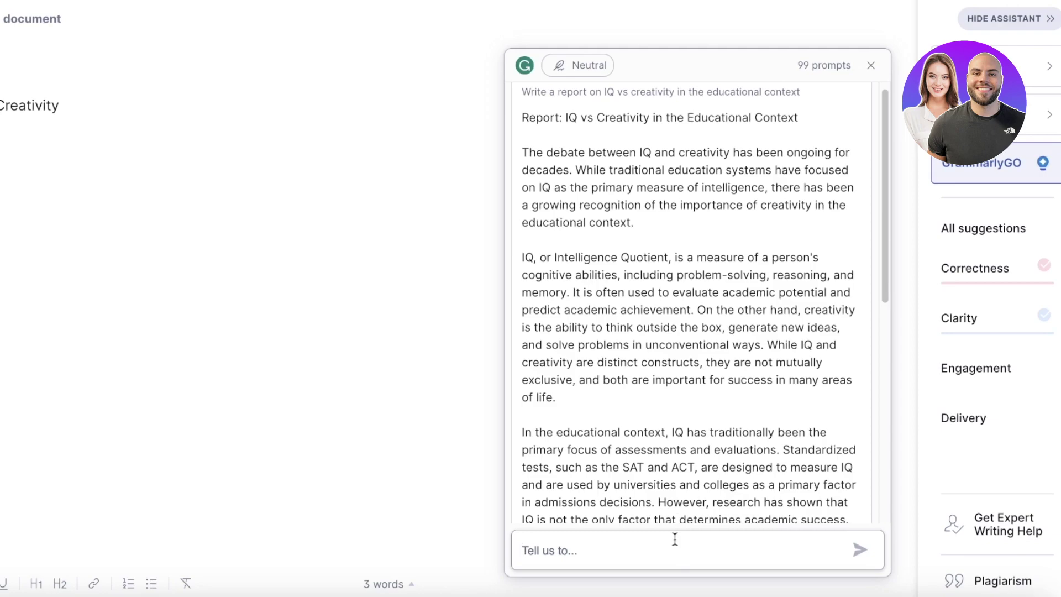
- Ask GrammarlyGO for a detailed, long outline on IQ vs creativity
{"action": "type", "text": "Draft an outline for the topic"}
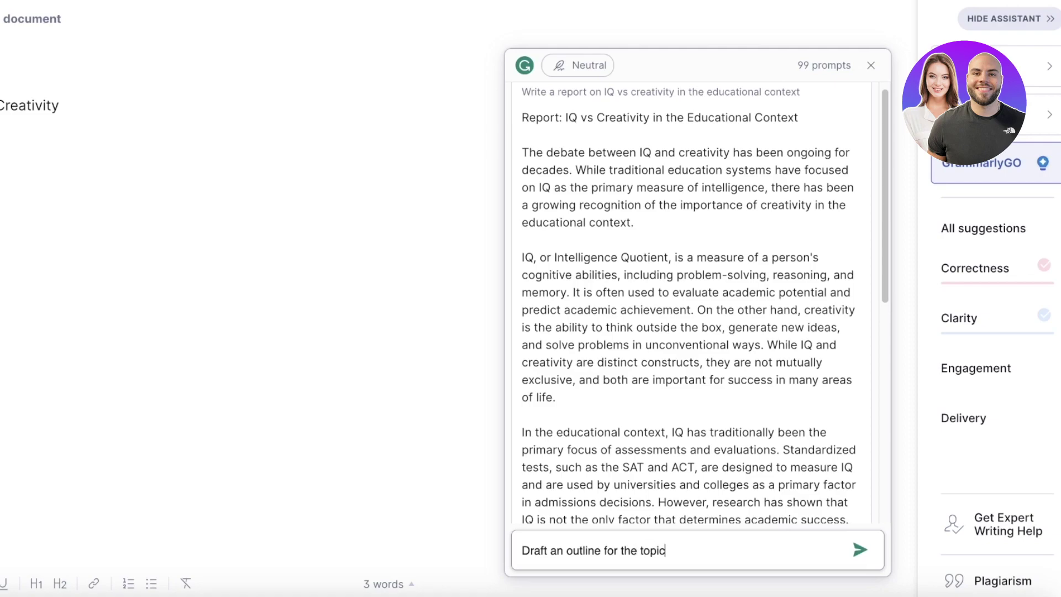
{"action": "type", "text": "s of IQ vs in"}
{"action": "type", "text": "eativity make it detai"}
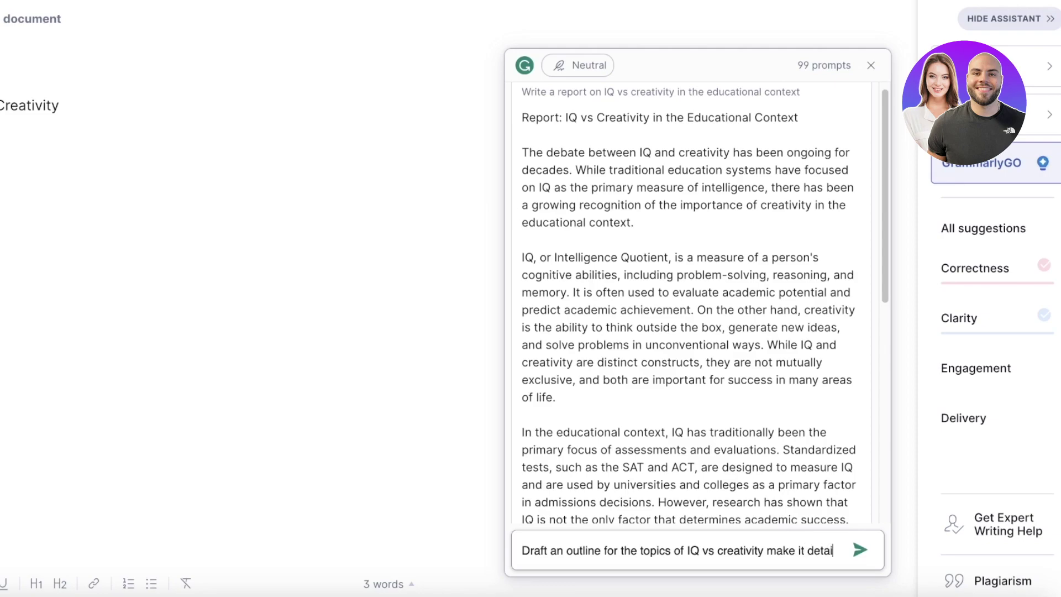
{"action": "type", "text": "led and long"}
{"action": "key", "text": "Return"}
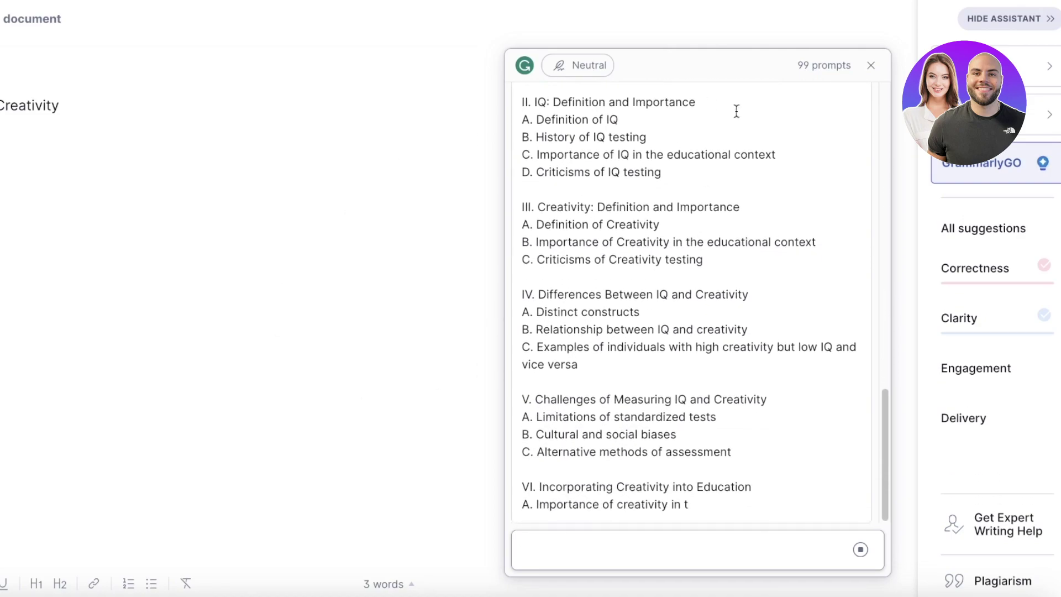
{"action": "scroll", "coordinate": [661, 296], "scroll_direction": "up", "scroll_amount": 8}
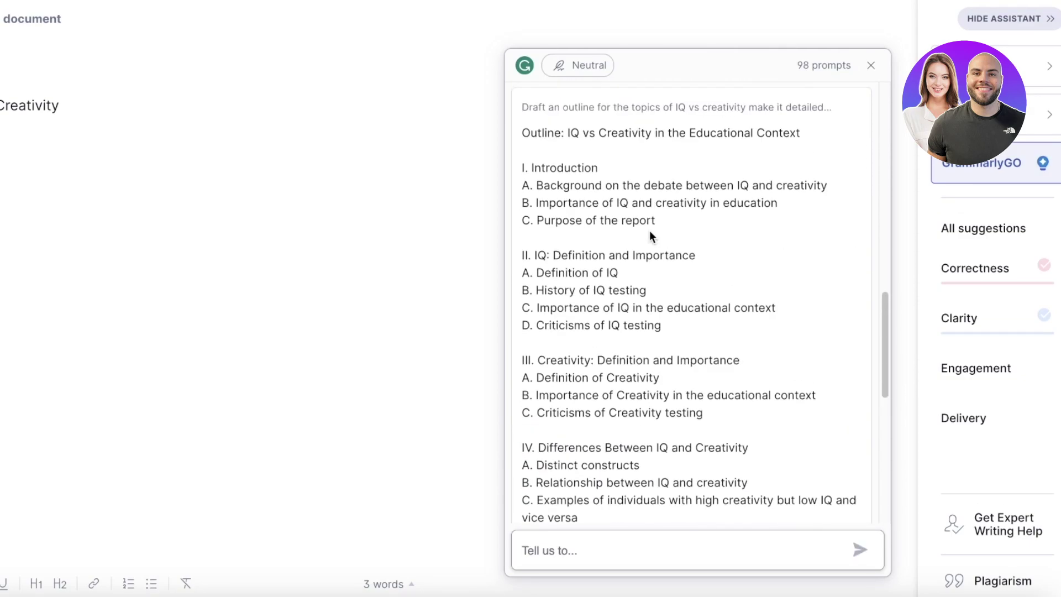
- Copy the selected GrammarlyGO outline and paste it into the document
{"action": "left_click_drag", "start_coordinate": [521, 168], "coordinate": [652, 455]}
{"action": "scroll", "coordinate": [653, 459], "scroll_direction": "down", "scroll_amount": 1}
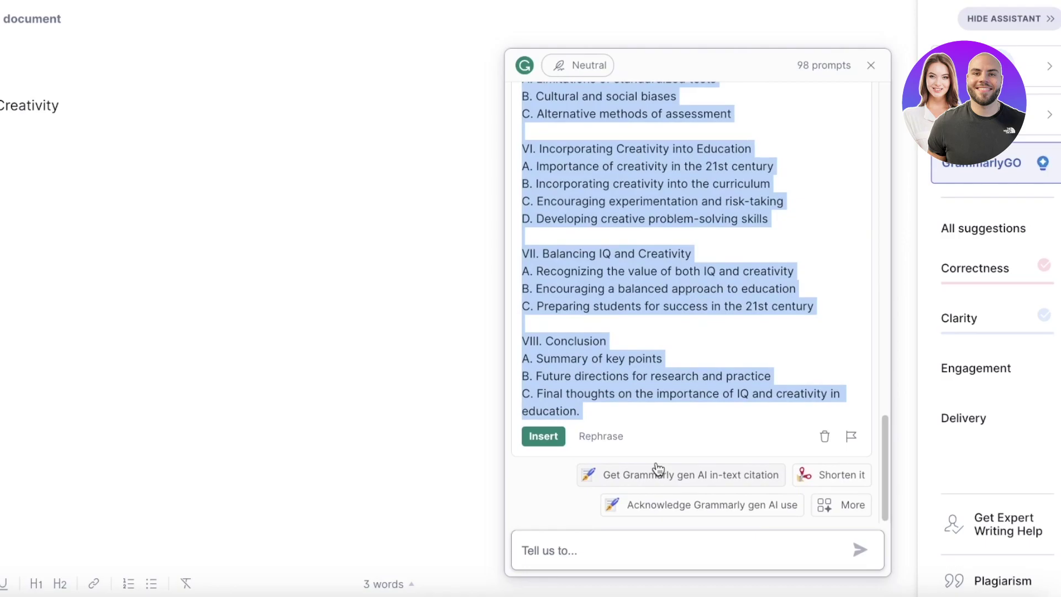
{"action": "right_click", "coordinate": [572, 382]}
{"action": "left_click", "coordinate": [586, 396]}
{"action": "right_click", "coordinate": [46, 164]}
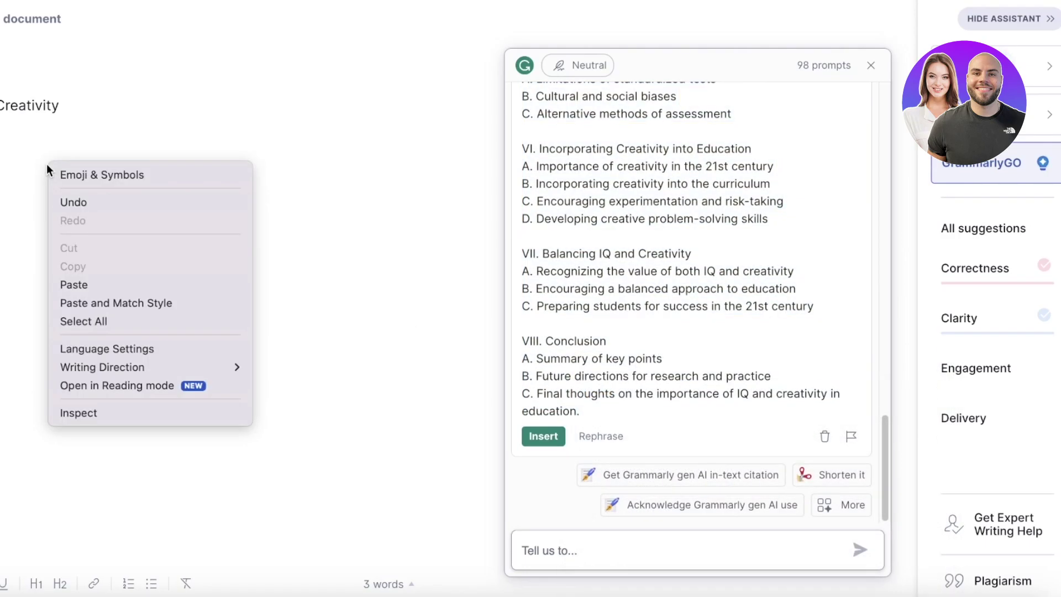
{"action": "left_click", "coordinate": [88, 281]}
{"action": "scroll", "coordinate": [53, 173], "scroll_direction": "up", "scroll_amount": 5}
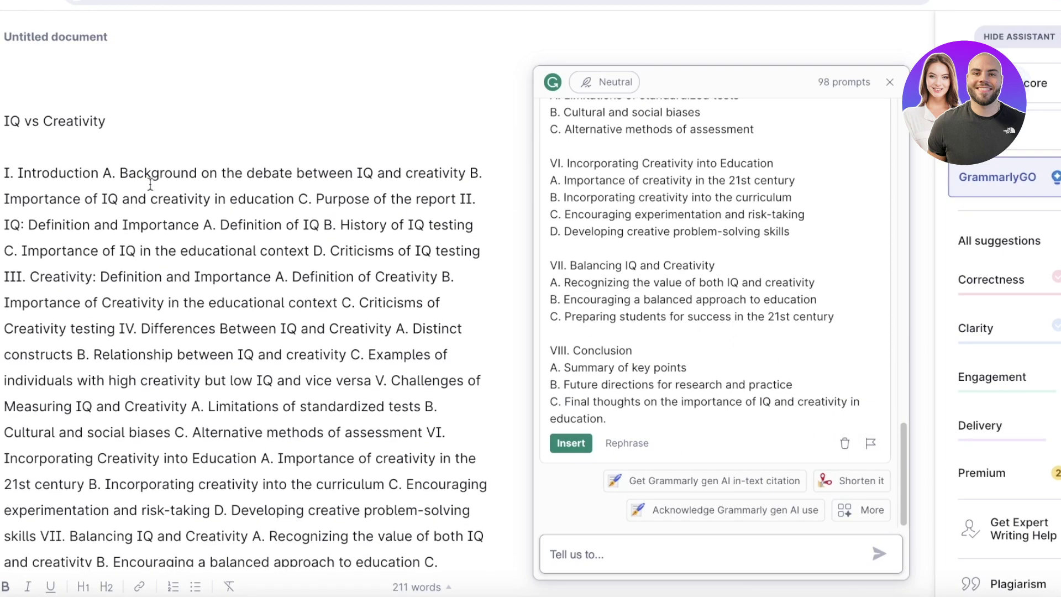
- Put A. Background, B. Importance and C. Purpose on separate lines, then insert the generated outline
{"action": "left_click", "coordinate": [100, 174]}
{"action": "key", "text": "Return"}
{"action": "key", "text": "ctrl+Right"}
{"action": "key", "text": "ctrl+Right"}
{"action": "key", "text": "ctrl+Right"}
{"action": "key", "text": "ctrl+Right"}
{"action": "key", "text": "ctrl+Right"}
{"action": "key", "text": "ctrl+Right"}
{"action": "key", "text": "ctrl+Right"}
{"action": "key", "text": "ctrl+Right"}
{"action": "key", "text": "ctrl+Right"}
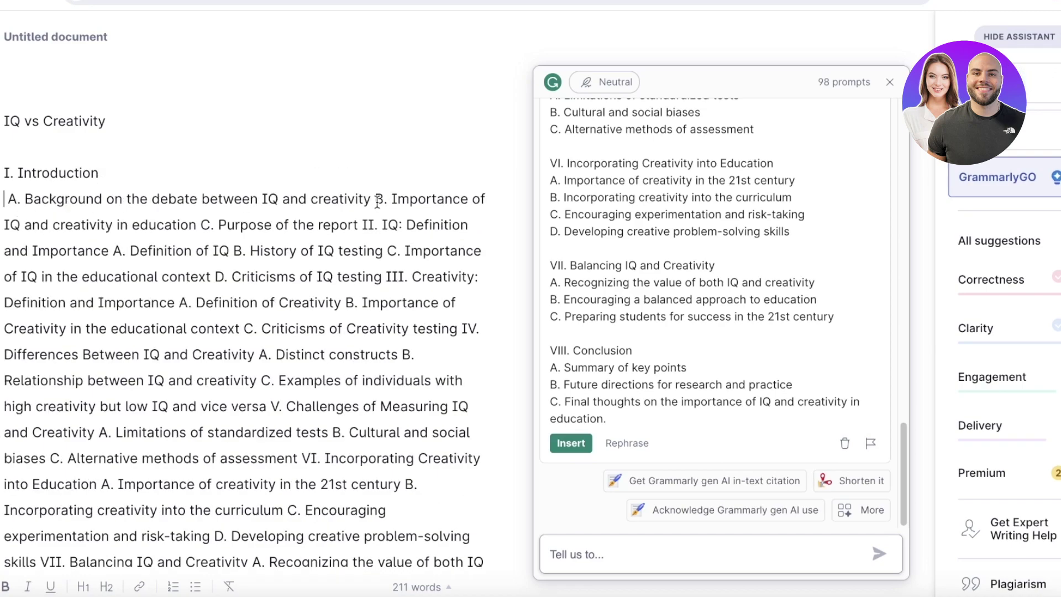
{"action": "key", "text": "Return"}
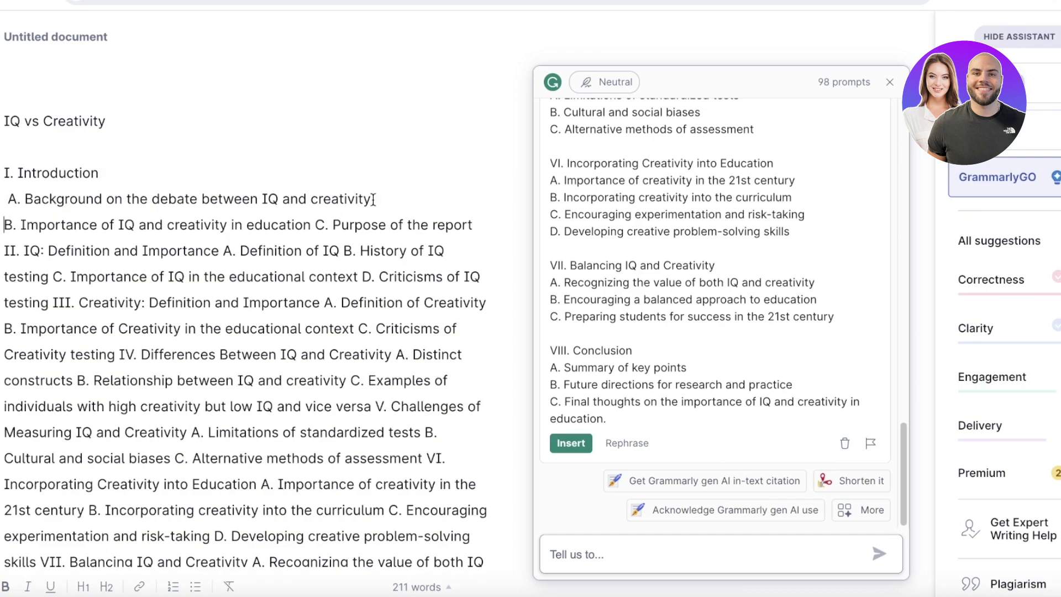
{"action": "left_click", "coordinate": [311, 226]}
{"action": "key", "text": "Return"}
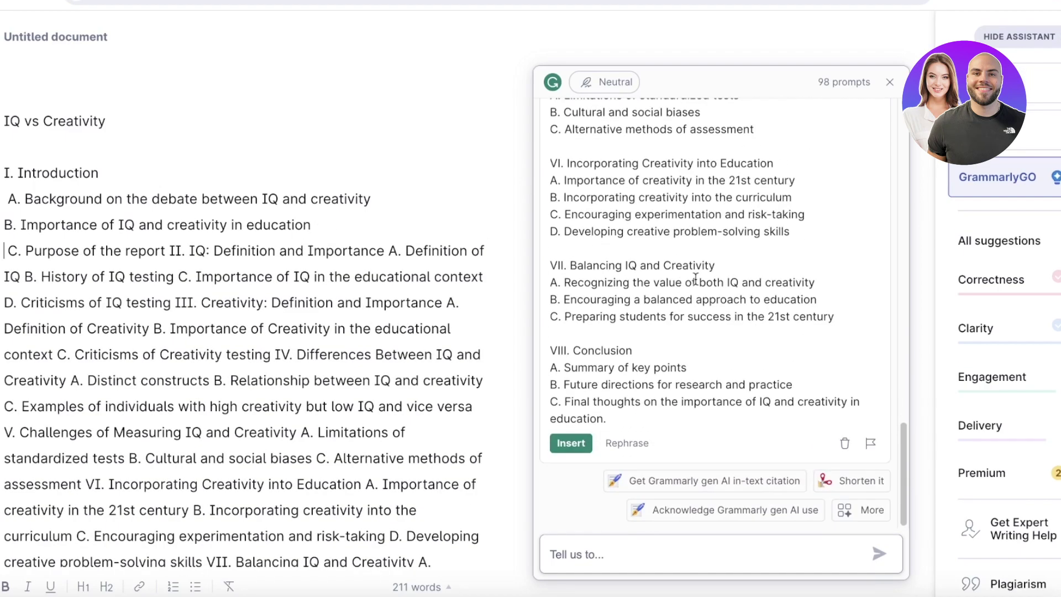
{"action": "left_click", "coordinate": [572, 444]}
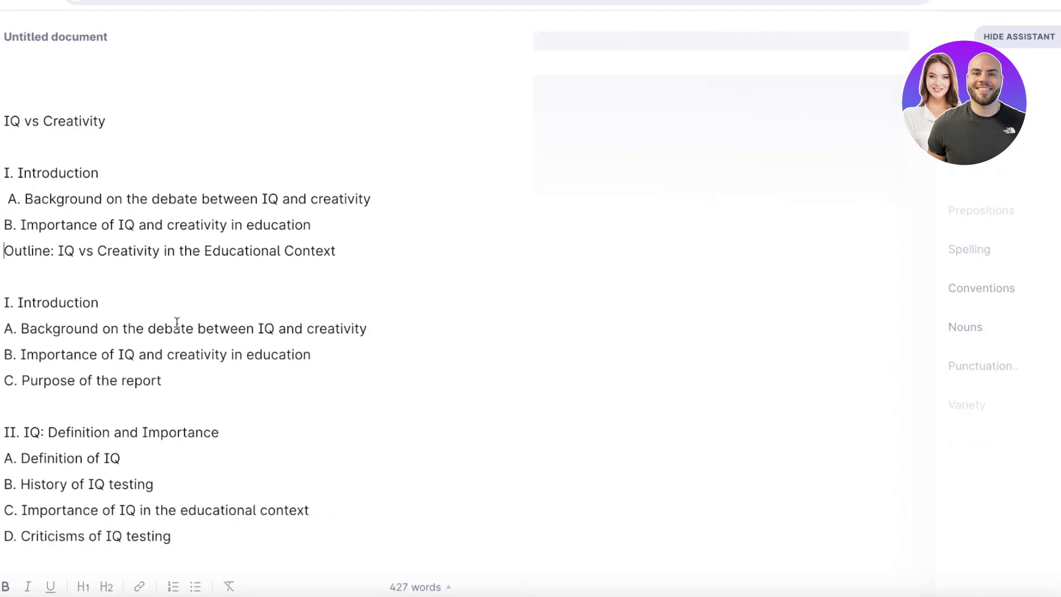
{"action": "scroll", "coordinate": [178, 325], "scroll_direction": "down", "scroll_amount": 6}
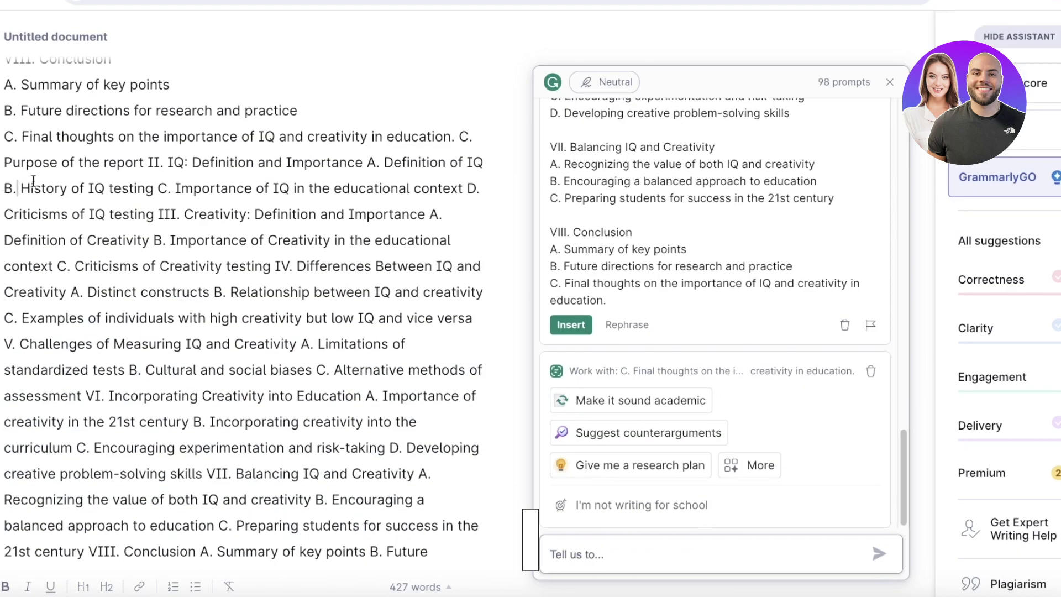
- Delete the run-on repeated outline text and the stray 'C.' at the end
{"action": "scroll", "coordinate": [447, 516], "scroll_direction": "down", "scroll_amount": 1}
{"action": "left_click_drag", "start_coordinate": [4, 131], "coordinate": [481, 553]}
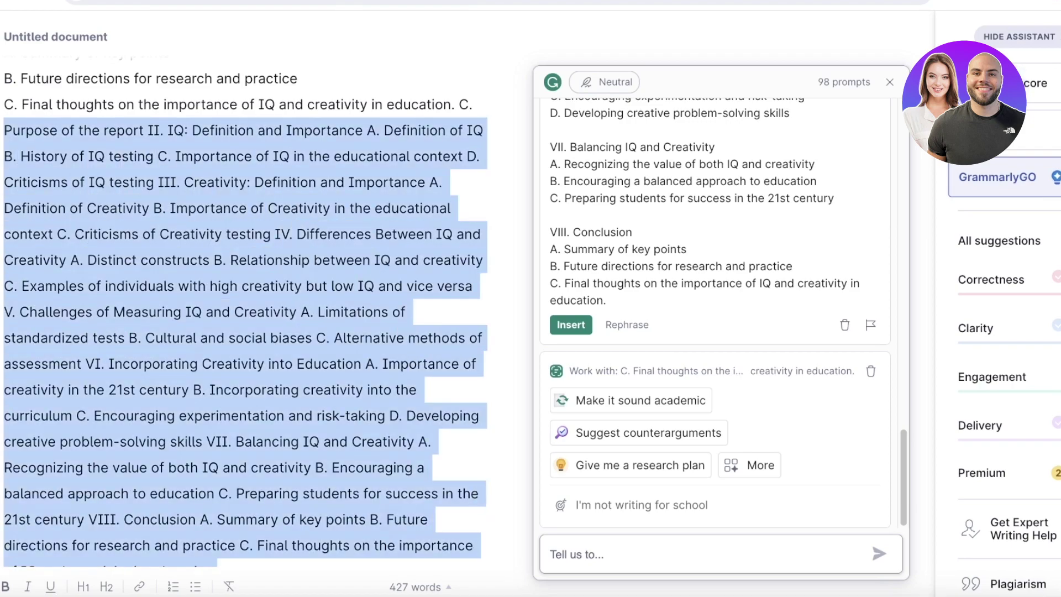
{"action": "key", "text": "BackSpace"}
{"action": "scroll", "coordinate": [480, 340], "scroll_direction": "down", "scroll_amount": 2}
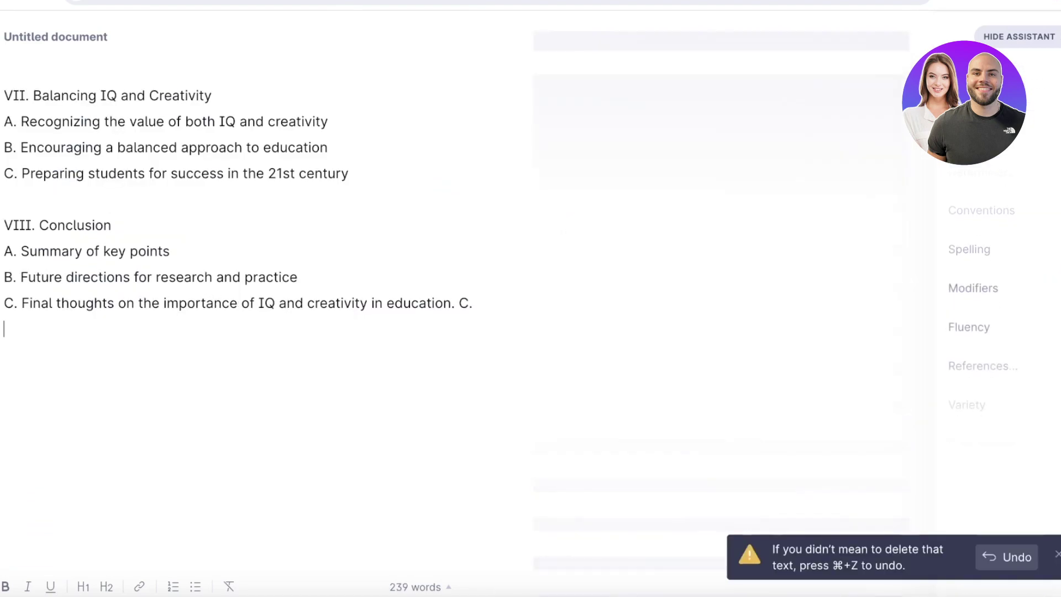
{"action": "key", "text": "BackSpace"}
{"action": "key", "text": "BackSpace"}
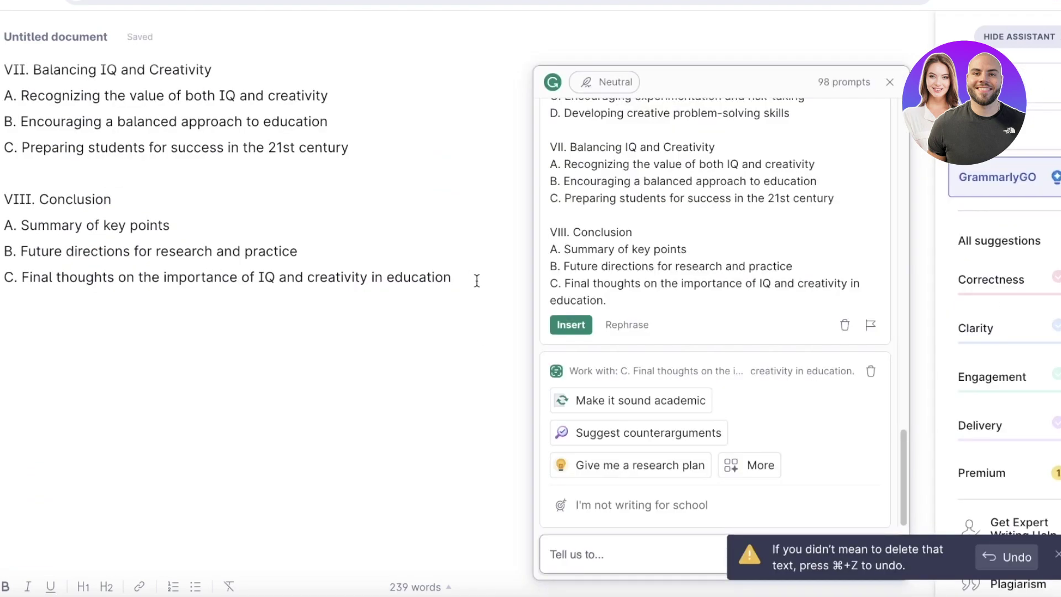
- Delete the duplicate Introduction lines at the top of the outline
{"action": "scroll", "coordinate": [32, 357], "scroll_direction": "up", "scroll_amount": 10}
{"action": "scroll", "coordinate": [31, 356], "scroll_direction": "up", "scroll_amount": 6}
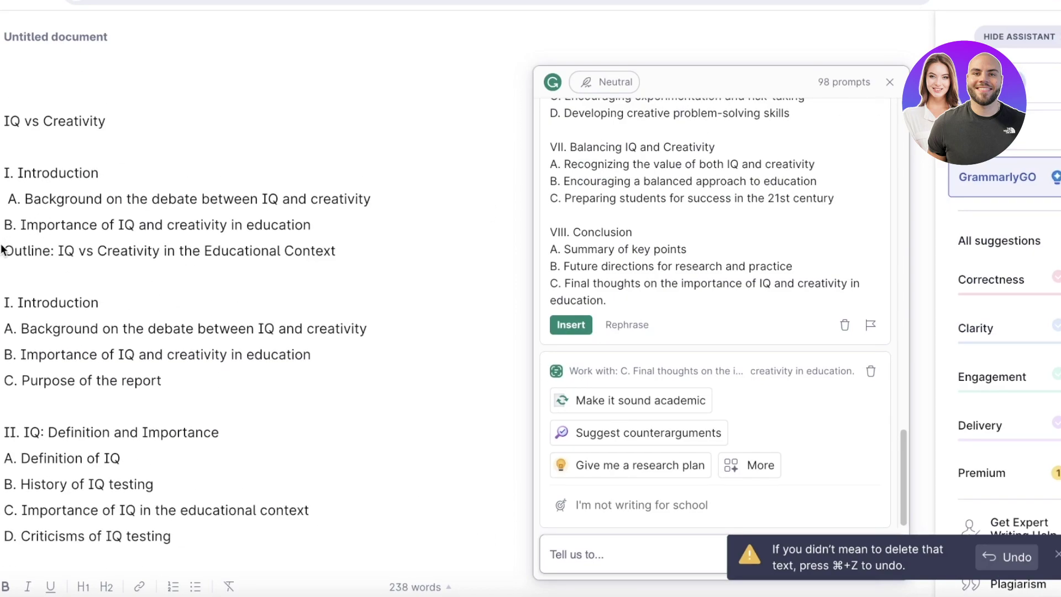
{"action": "left_click", "coordinate": [13, 173]}
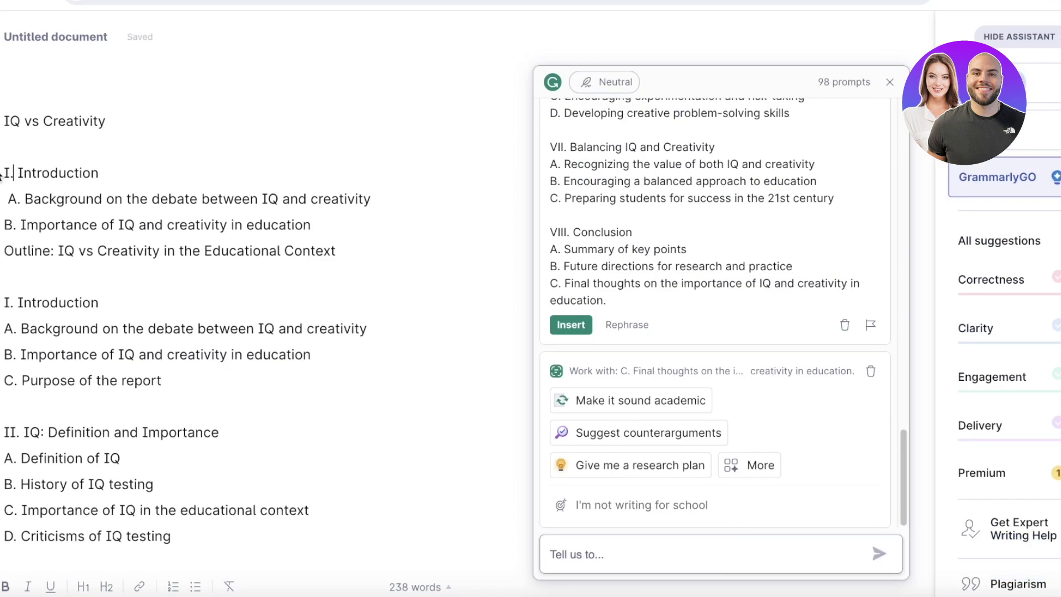
{"action": "mouse_move", "coordinate": [10, 173]}
{"action": "left_mouse_down"}
{"action": "mouse_move", "coordinate": [368, 228]}
{"action": "mouse_move", "coordinate": [1, 160]}
{"action": "left_mouse_up"}
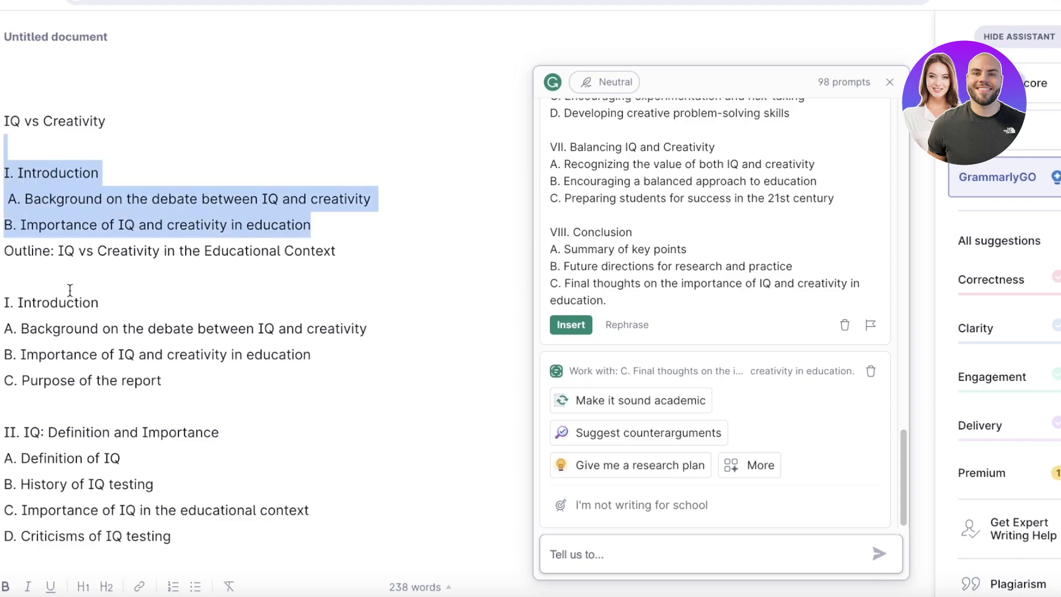
{"action": "key", "text": "BackSpace"}
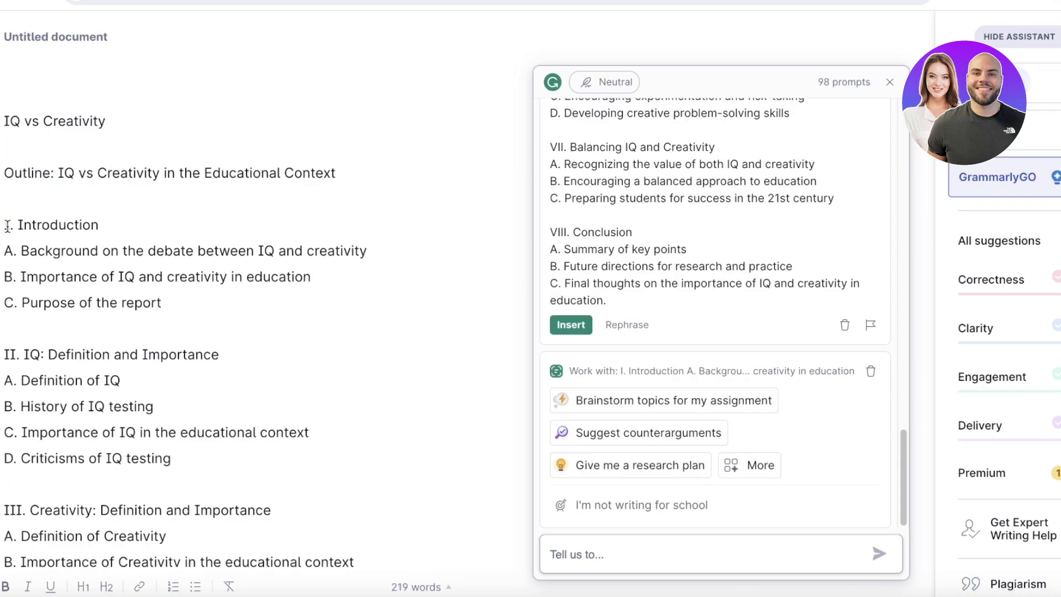
- Ask GrammarlyGO for 4 paragraphs on each pasted Introduction point, then stop the reply
{"action": "left_click_drag", "start_coordinate": [7, 226], "coordinate": [260, 315]}
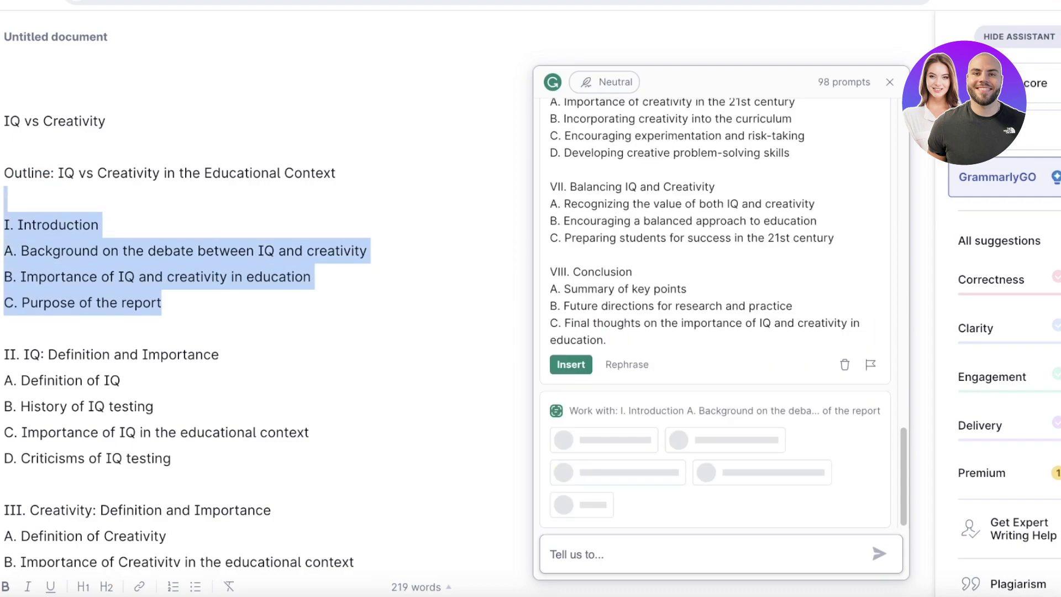
{"action": "left_click", "coordinate": [636, 560]}
{"action": "key", "text": "ctrl+v"}
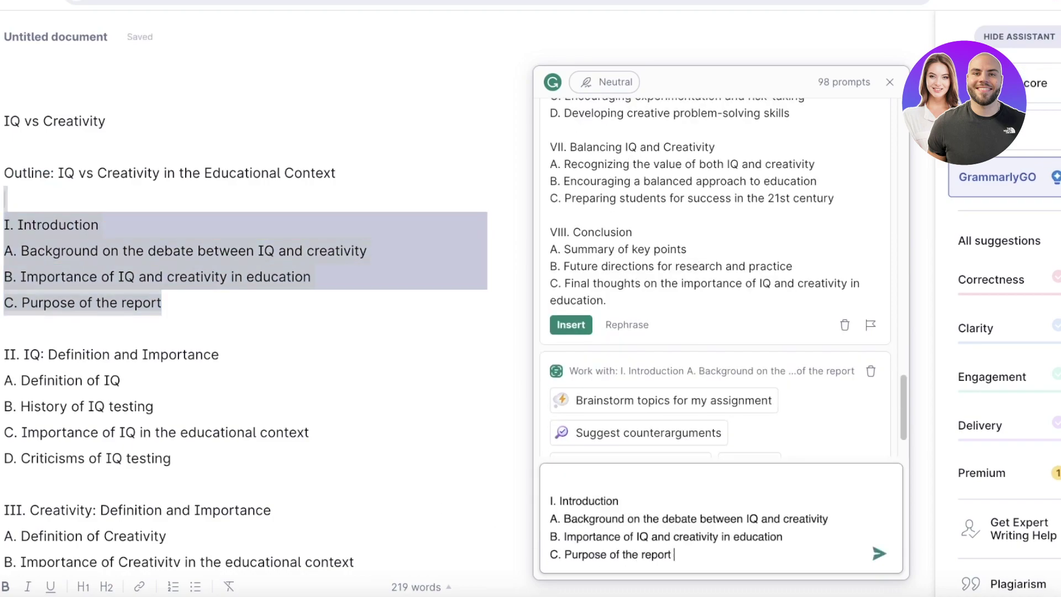
{"action": "type", "text": "write 4 paragraph on"}
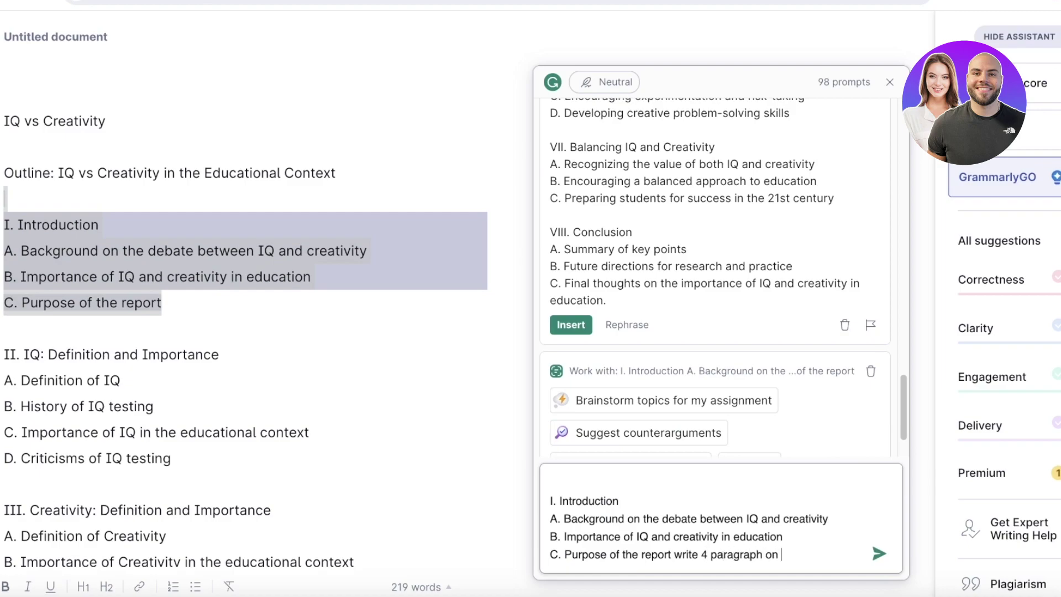
{"action": "type", "text": " each of these sections"}
{"action": "key", "text": "Return"}
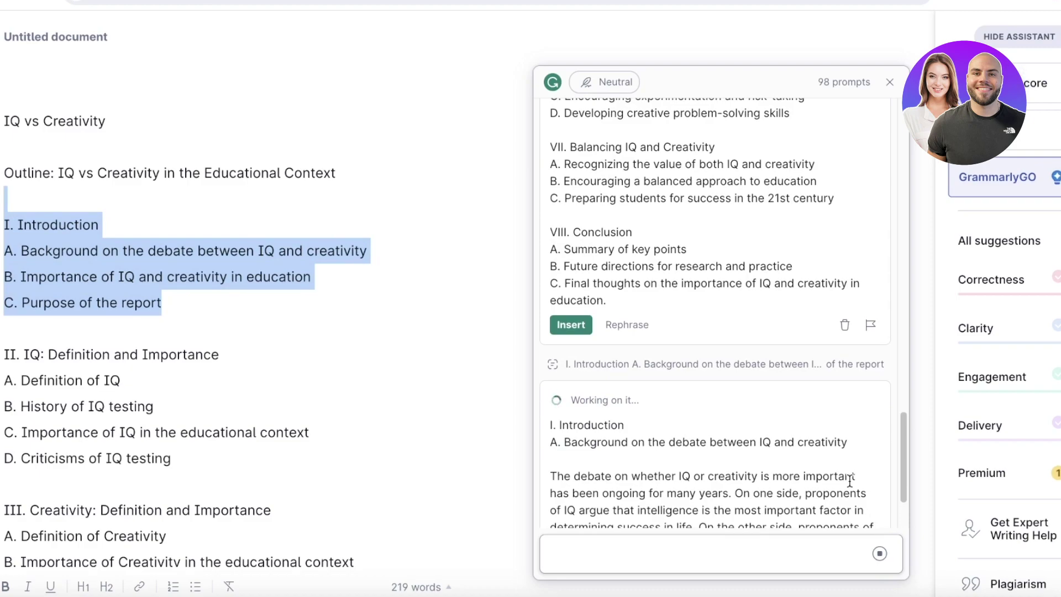
{"action": "left_click", "coordinate": [879, 553]}
{"action": "scroll", "coordinate": [635, 430], "scroll_direction": "up", "scroll_amount": 5}
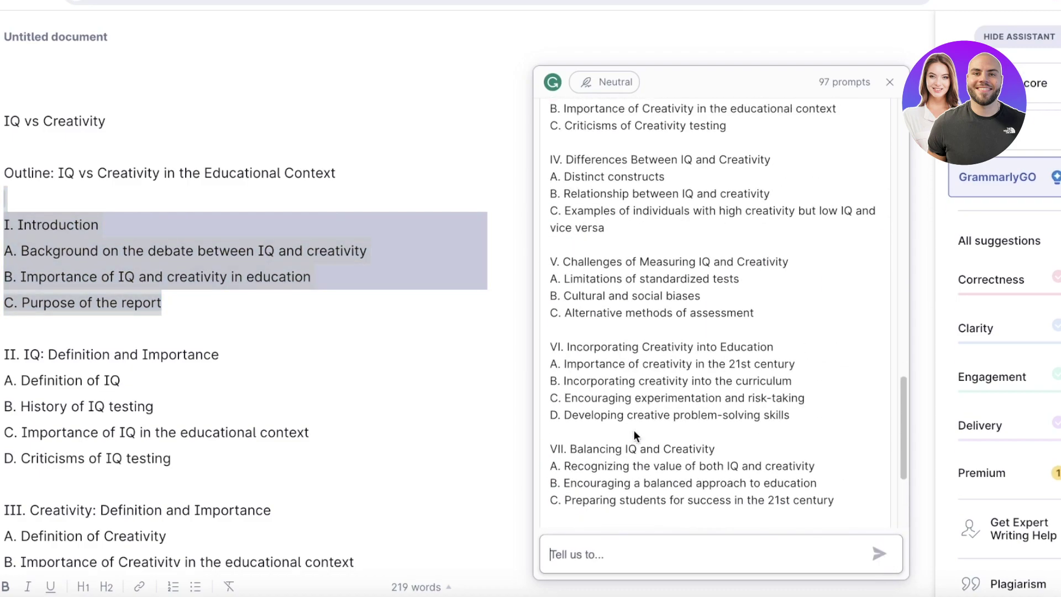
{"action": "scroll", "coordinate": [634, 430], "scroll_direction": "down", "scroll_amount": 3}
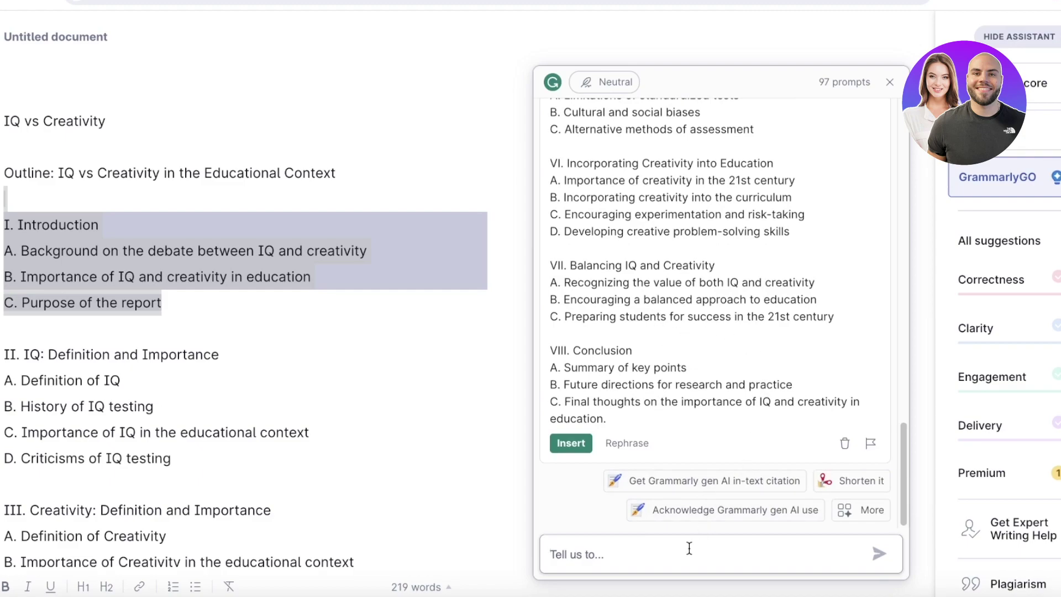
- Ask GrammarlyGO to make the outline more professional and of a higher academic level
{"action": "type", "text": "make"}
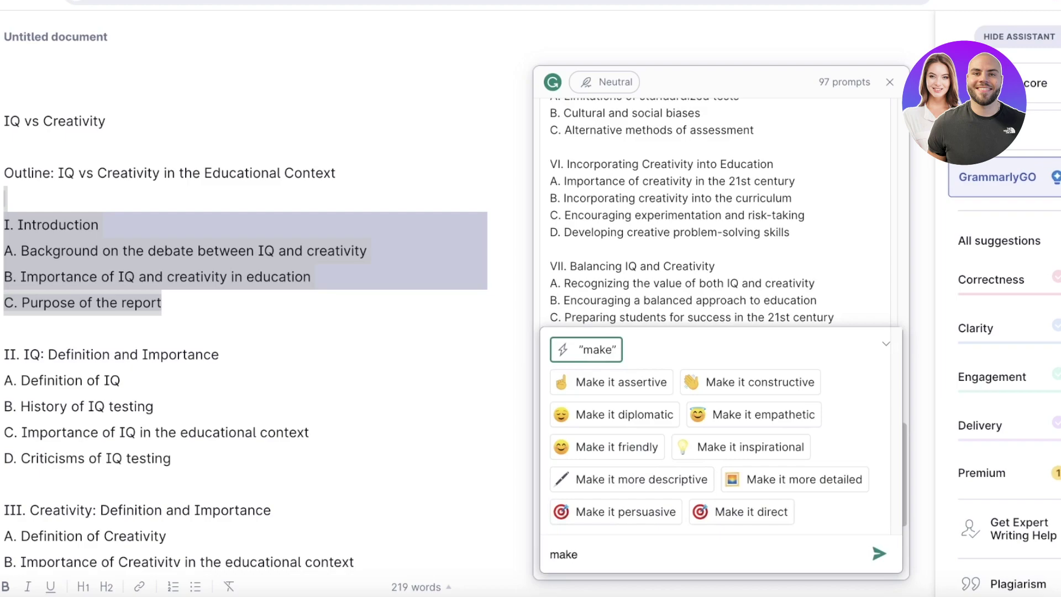
{"action": "type", "text": " the outline more pr"}
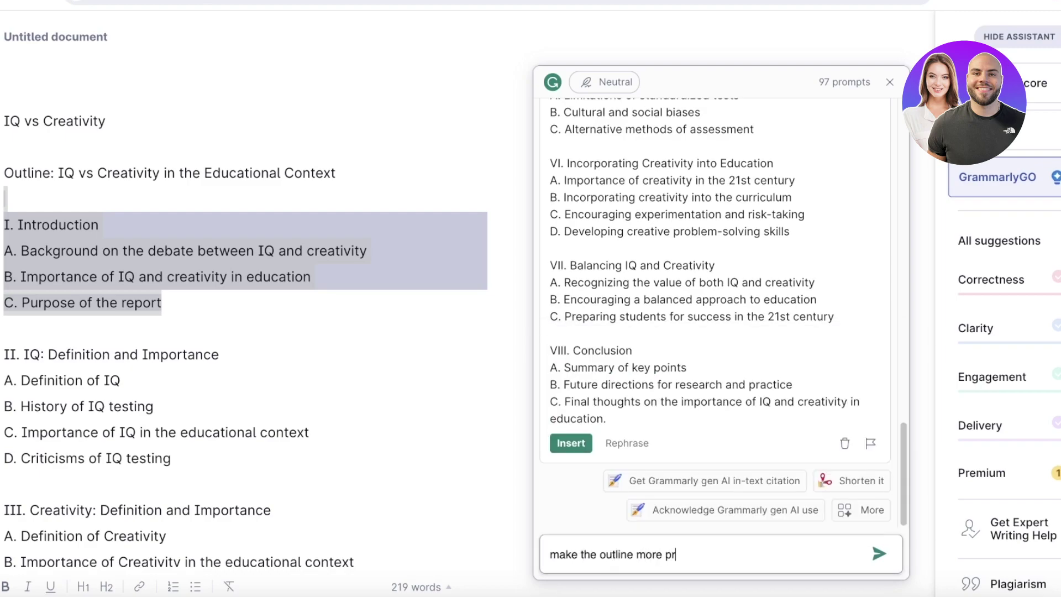
{"action": "type", "text": "ofessional and a higher ac"}
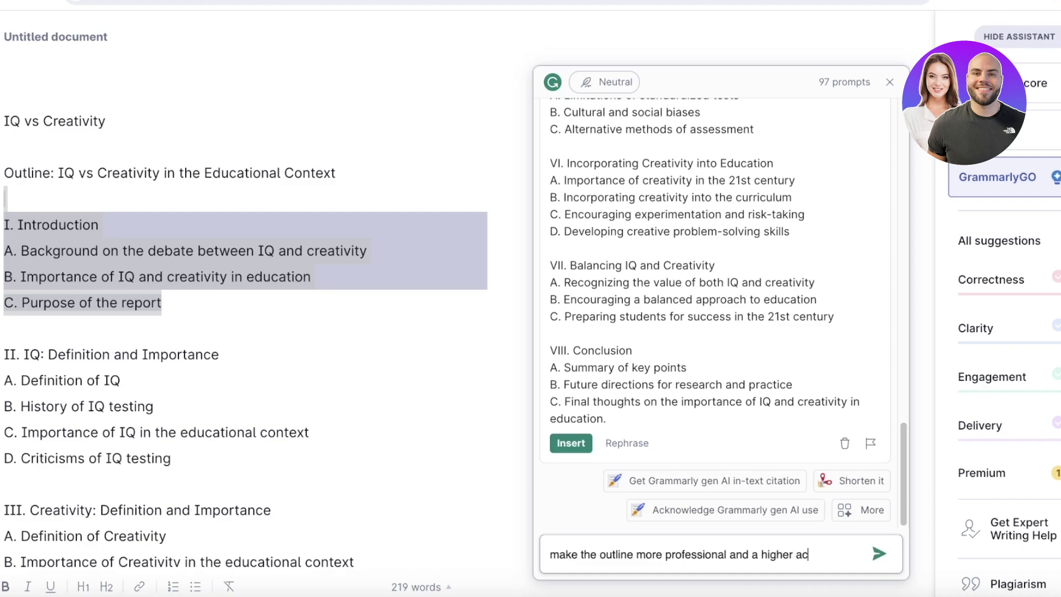
{"action": "type", "text": "ademic level ind"}
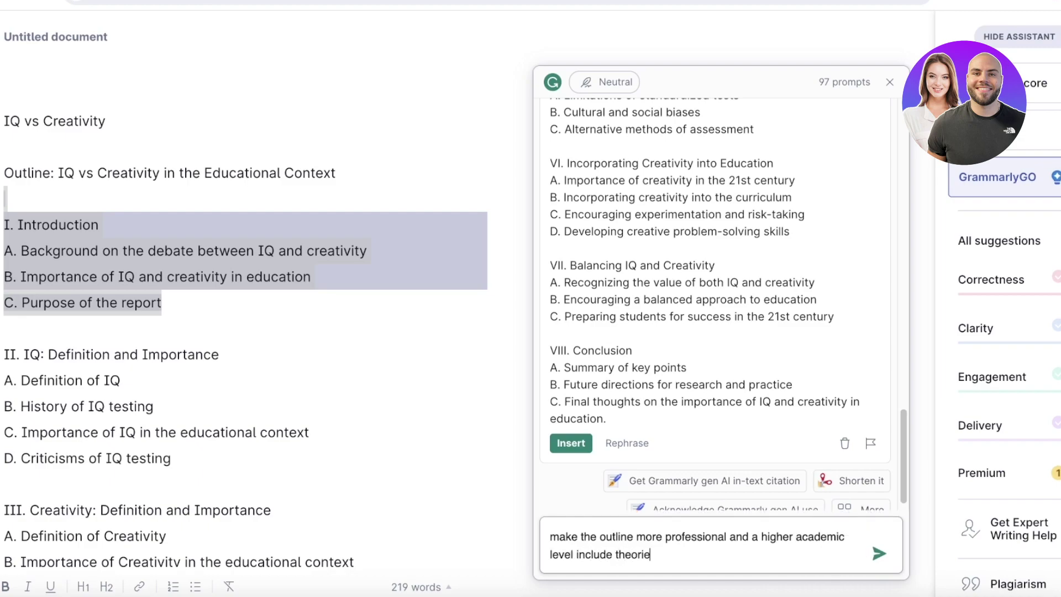
{"action": "key", "text": "Return"}
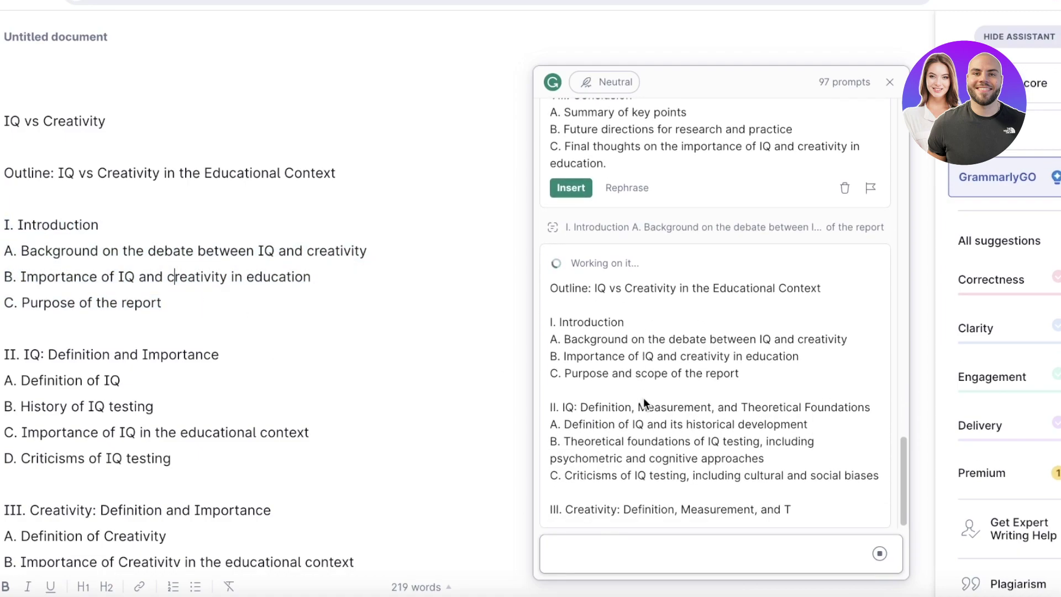
{"action": "scroll", "coordinate": [571, 480], "scroll_direction": "up", "scroll_amount": 10}
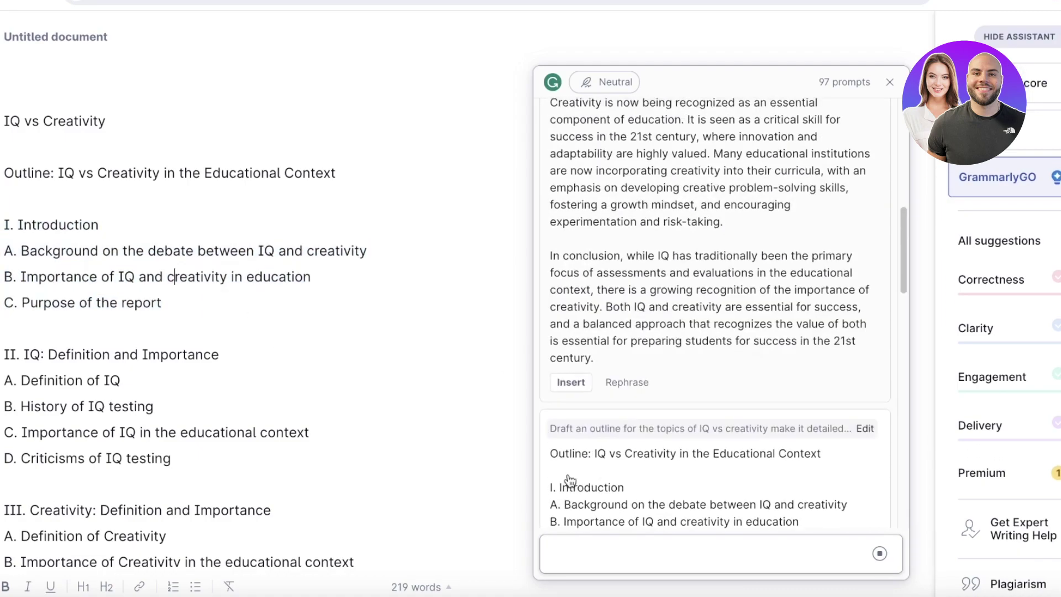
{"action": "scroll", "coordinate": [575, 387], "scroll_direction": "up", "scroll_amount": 5}
{"action": "scroll", "coordinate": [652, 423], "scroll_direction": "down", "scroll_amount": 15}
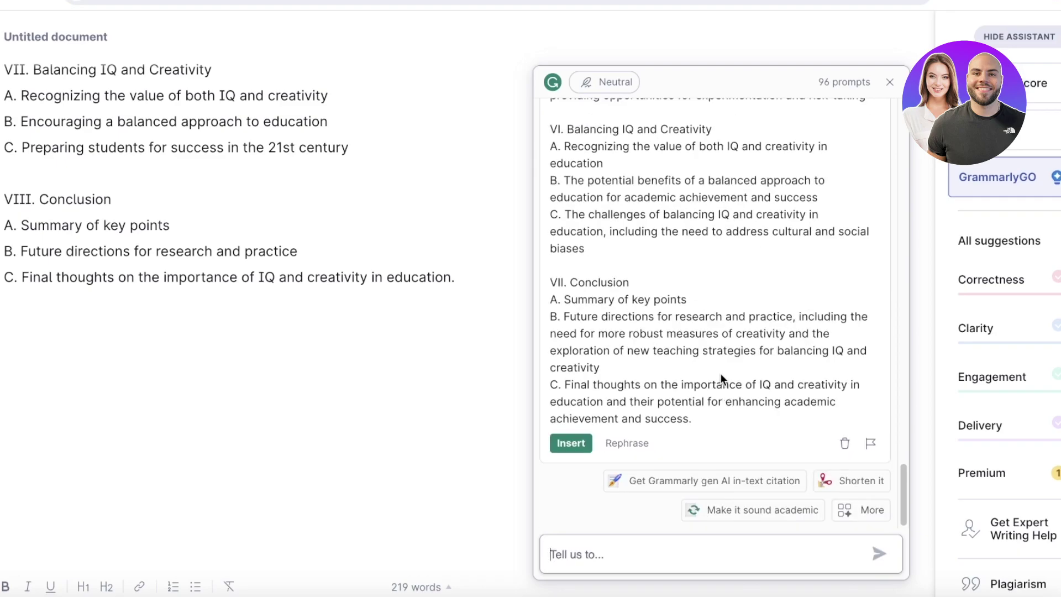
- Select all the outline text in the document
{"action": "scroll", "coordinate": [677, 387], "scroll_direction": "up", "scroll_amount": 15}
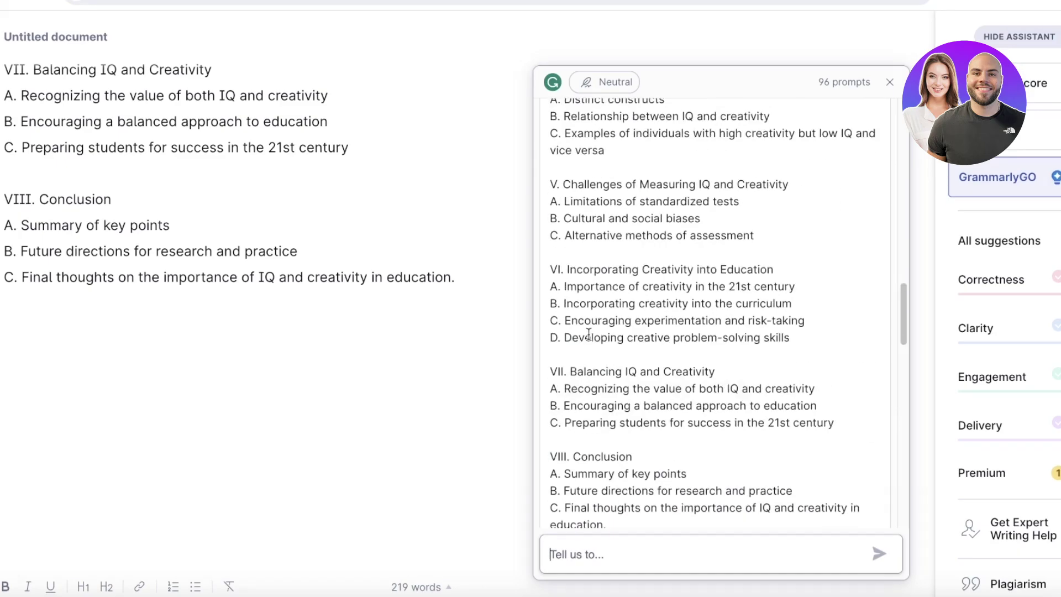
{"action": "scroll", "coordinate": [621, 295], "scroll_direction": "up", "scroll_amount": 4}
{"action": "left_click_drag", "start_coordinate": [344, 356], "coordinate": [6, 117]}
{"action": "scroll", "coordinate": [130, 189], "scroll_direction": "up", "scroll_amount": 15}
- Delete the outline, close GrammarlyGO, and rename the document 'Cold Outreach'
{"action": "key", "text": "BackSpace"}
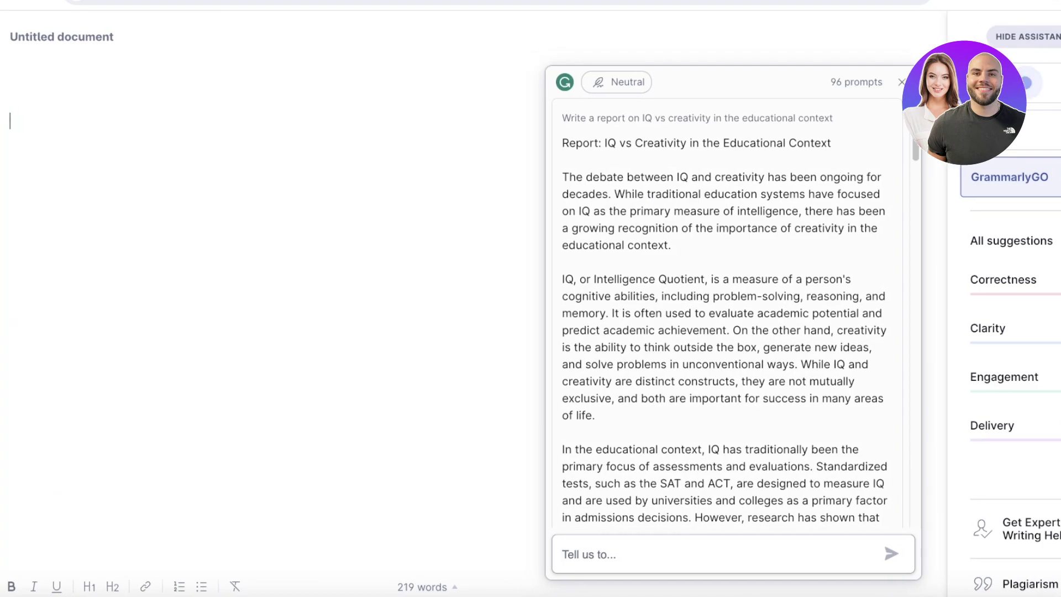
{"action": "left_click", "coordinate": [889, 82]}
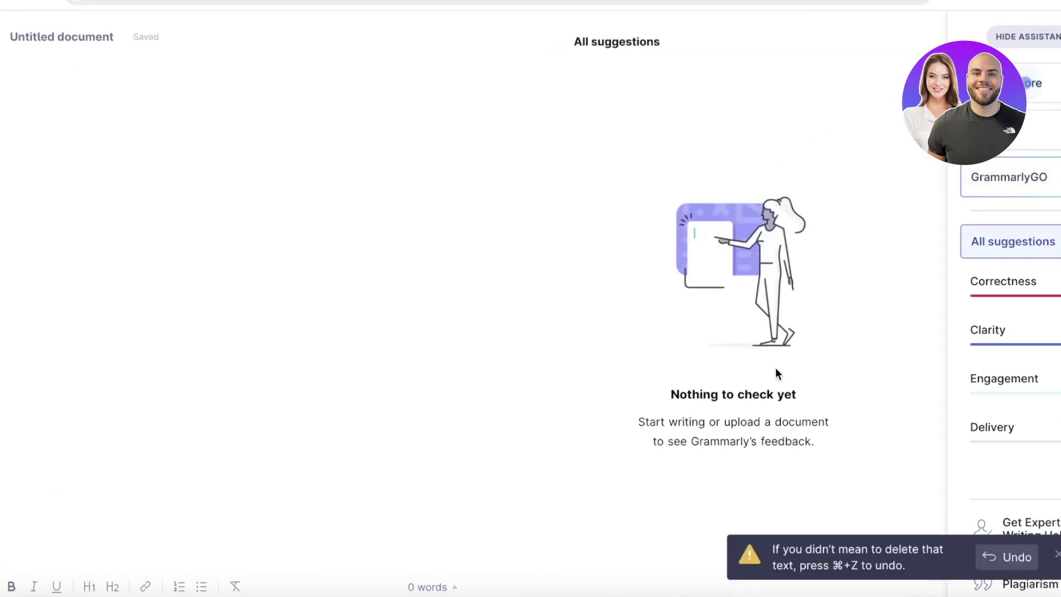
{"action": "left_click", "coordinate": [67, 37]}
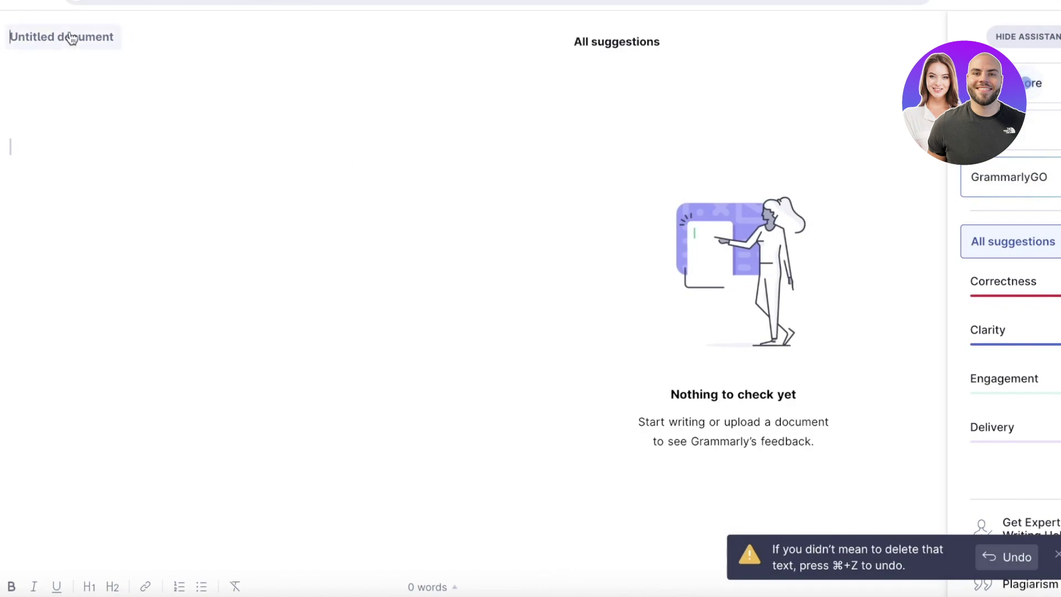
{"action": "type", "text": "Cold Outreach"}
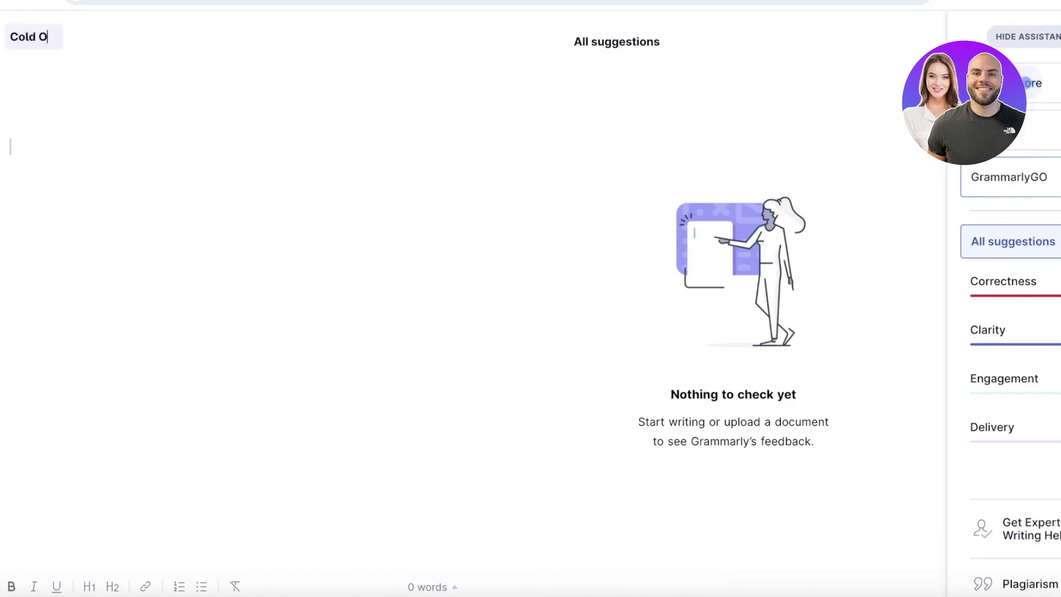
- Write a GrammarlyGO prompt for a video-editor cold outreach template referencing the portfolio website
{"action": "left_click", "coordinate": [984, 191]}
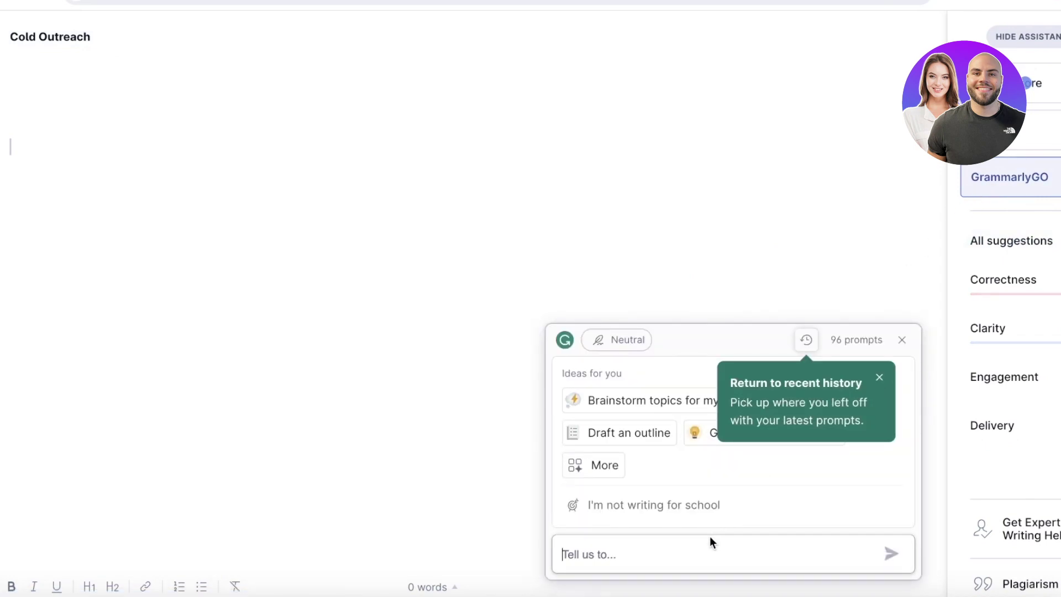
{"action": "type", "text": "Write a c"}
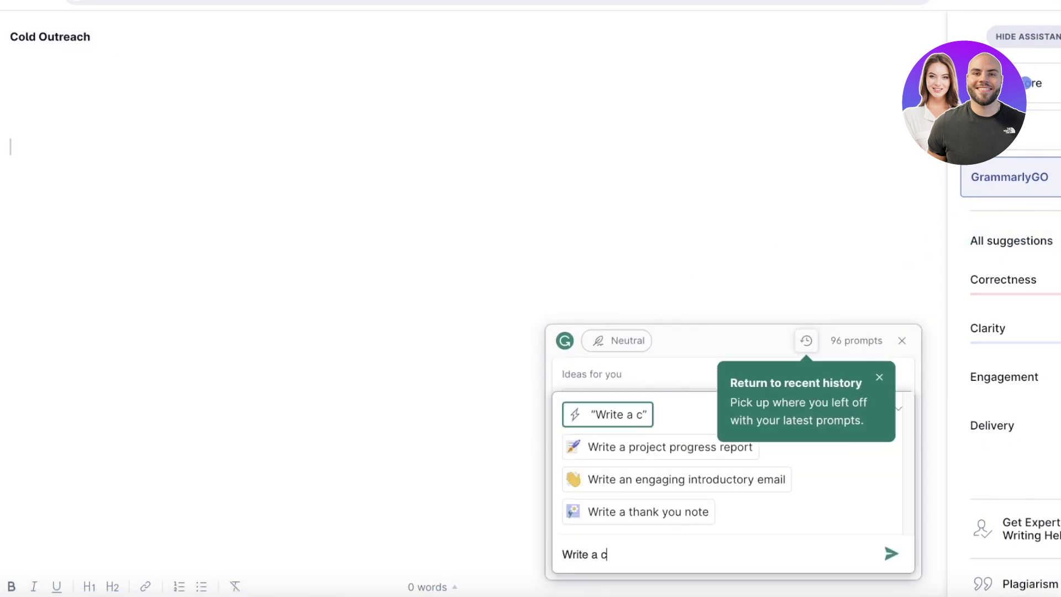
{"action": "type", "text": "old out"}
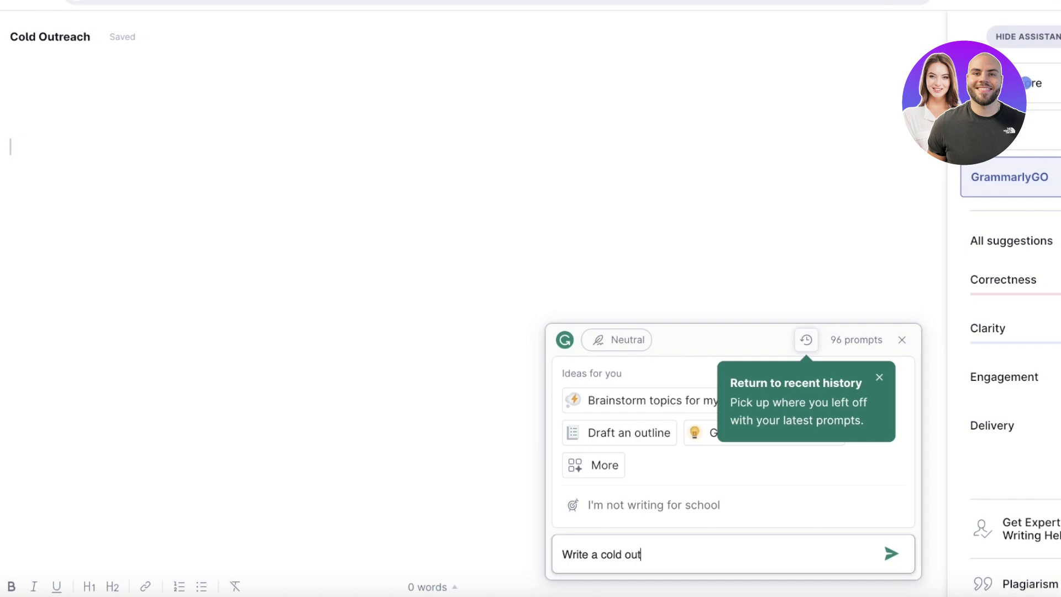
{"action": "type", "text": "reach template for m"}
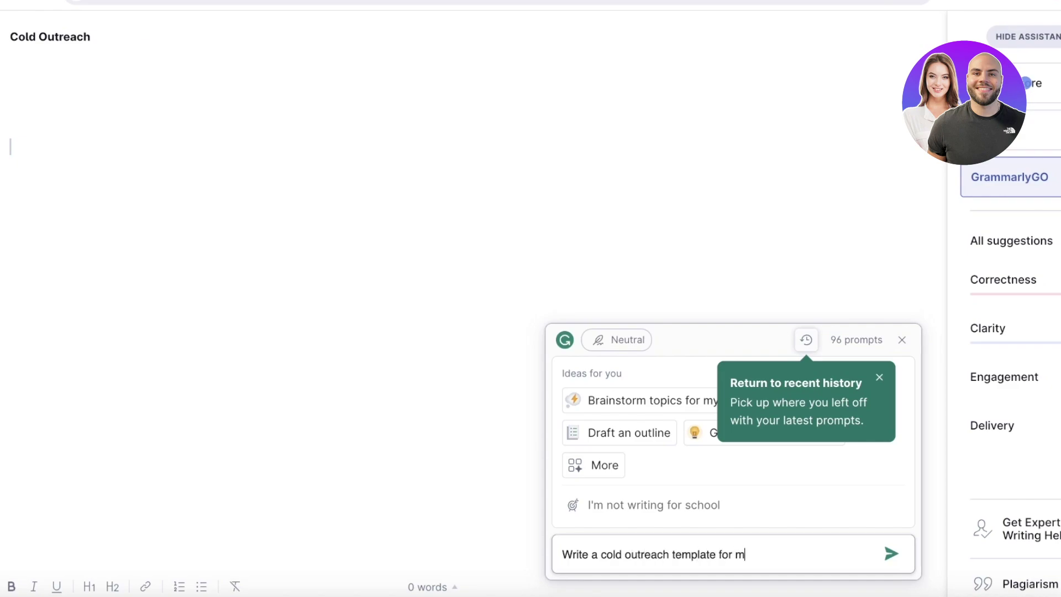
{"action": "type", "text": "e to send"}
{"action": "type", "text": "deo editor to"}
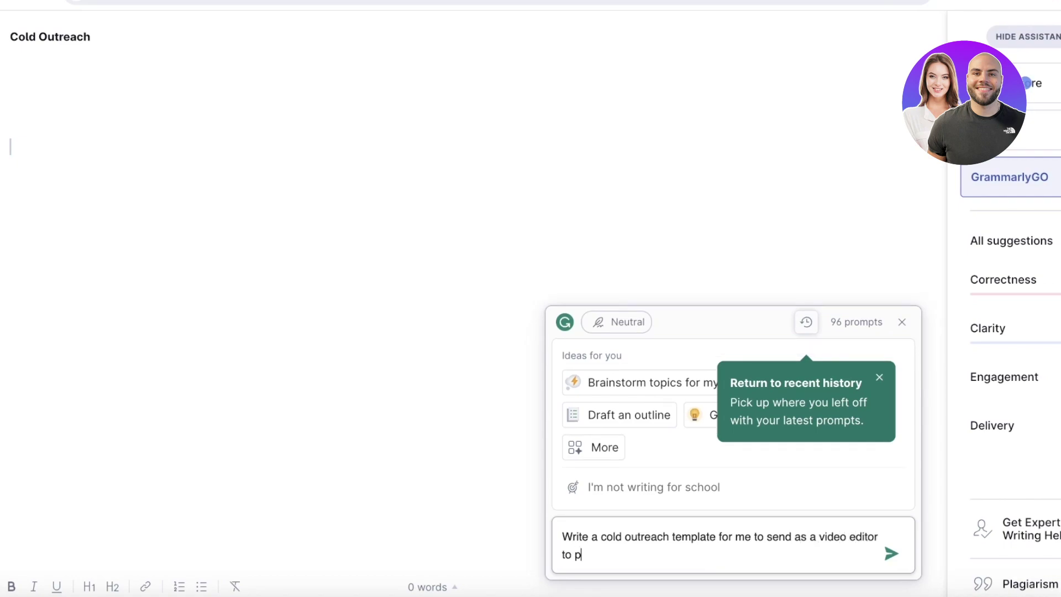
{"action": "type", "text": " potential clien"}
{"action": "type", "text": "ts I ofi"}
{"action": "key", "text": "BackSpace"}
{"action": "key", "text": "BackSpace"}
{"action": "key", "text": "BackSpace"}
{"action": "type", "text": "found "}
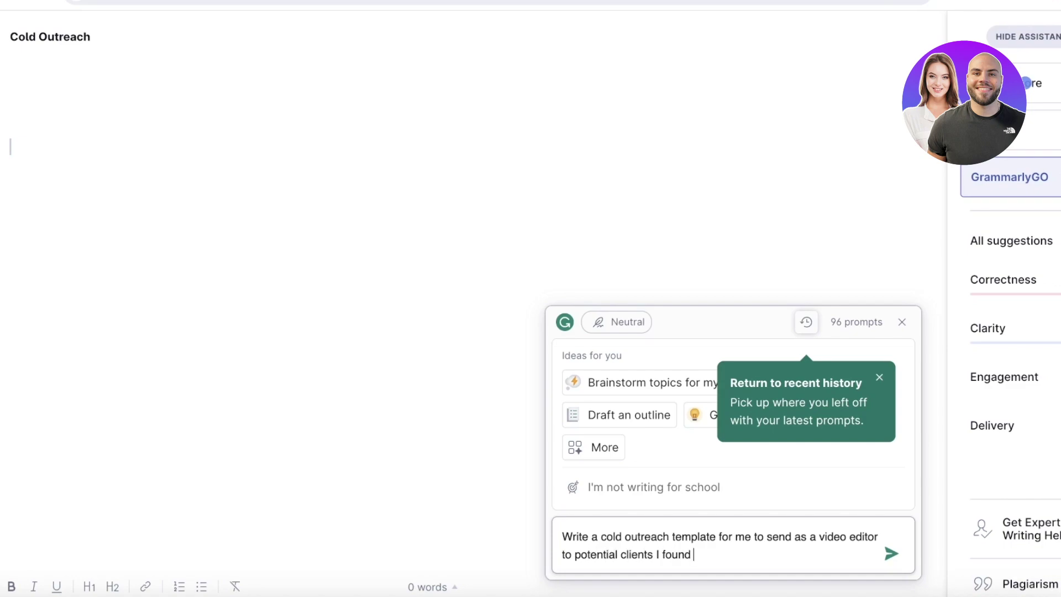
{"action": "type", "text": "on the internet. reference "}
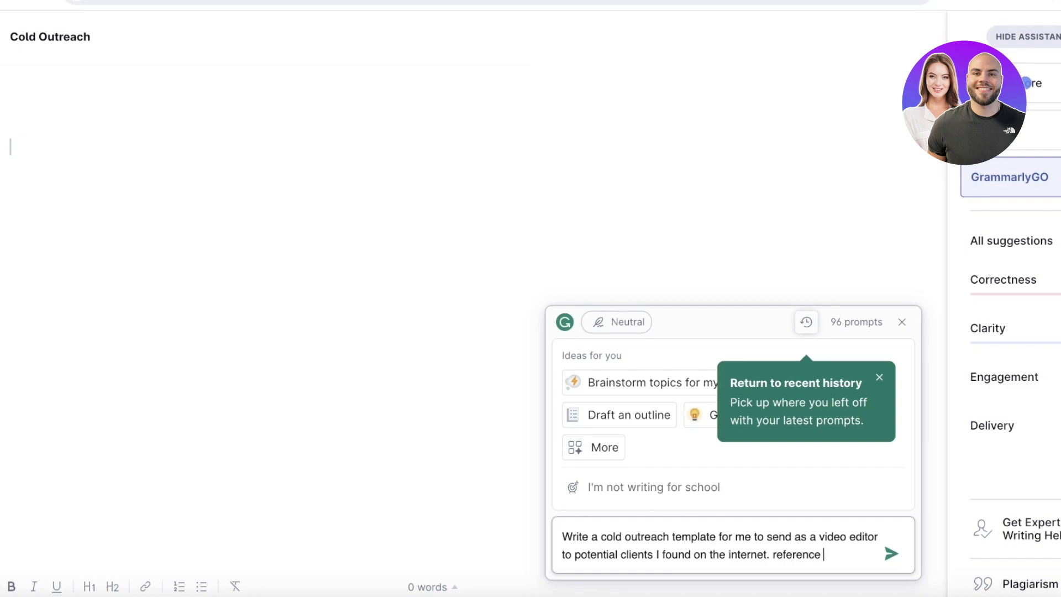
{"action": "type", "text": "mmy ptofolio"}
{"action": "key", "text": "BackSpace"}
{"action": "key", "text": "BackSpace"}
{"action": "key", "text": "BackSpace"}
{"action": "key", "text": "BackSpace"}
{"action": "key", "text": "BackSpace"}
{"action": "key", "text": "BackSpace"}
- Submit the cold outreach prompt and review the generated video-editor email
{"action": "type", "text": "rortfolio website"}
{"action": "key", "text": "Return"}
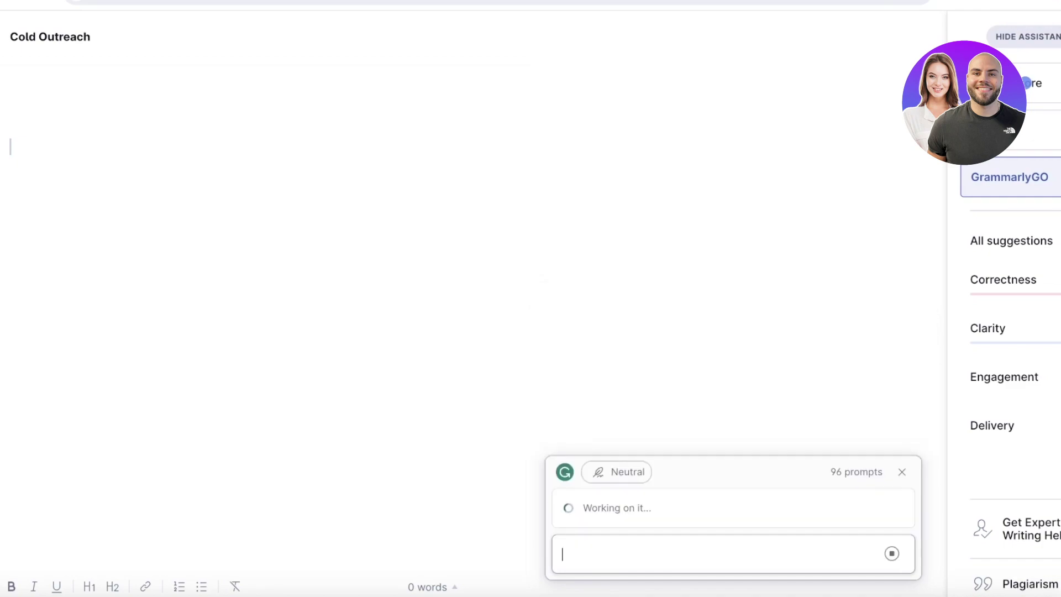
{"action": "scroll", "coordinate": [570, 287], "scroll_direction": "up", "scroll_amount": 3}
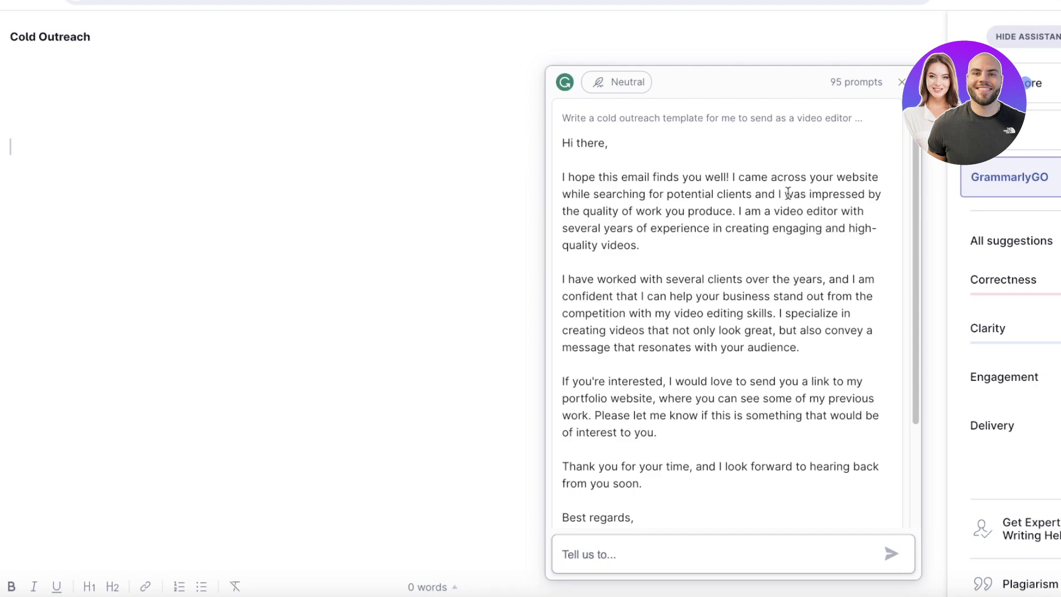
{"action": "left_click_drag", "start_coordinate": [787, 194], "coordinate": [869, 232]}
{"action": "left_click", "coordinate": [546, 144]}
- Request a more persuasive rewrite of the generated email
{"action": "scroll", "coordinate": [731, 319], "scroll_direction": "down", "scroll_amount": 2}
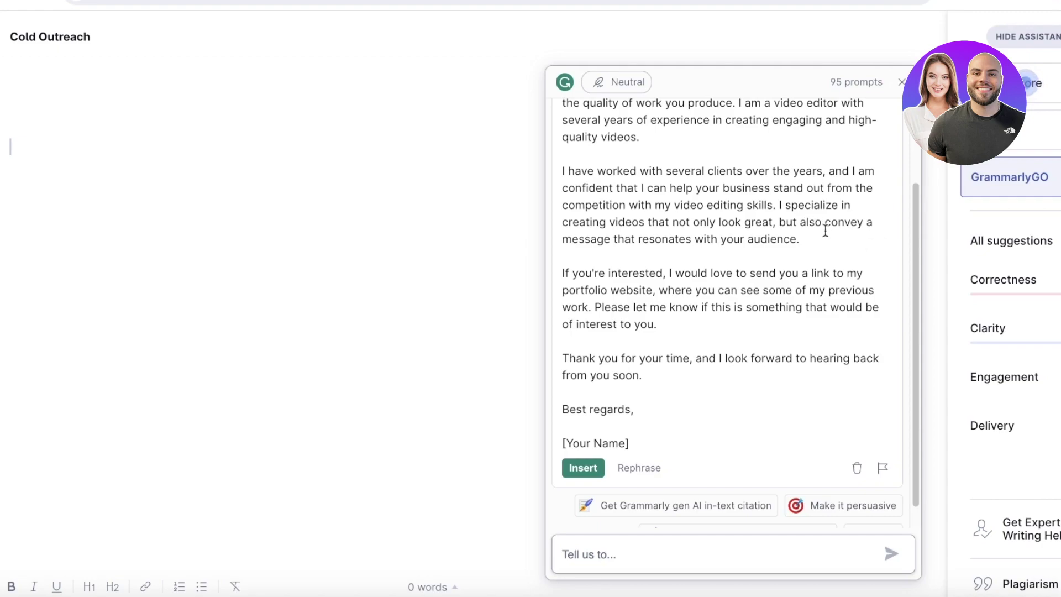
{"action": "scroll", "coordinate": [604, 303], "scroll_direction": "down", "scroll_amount": 1}
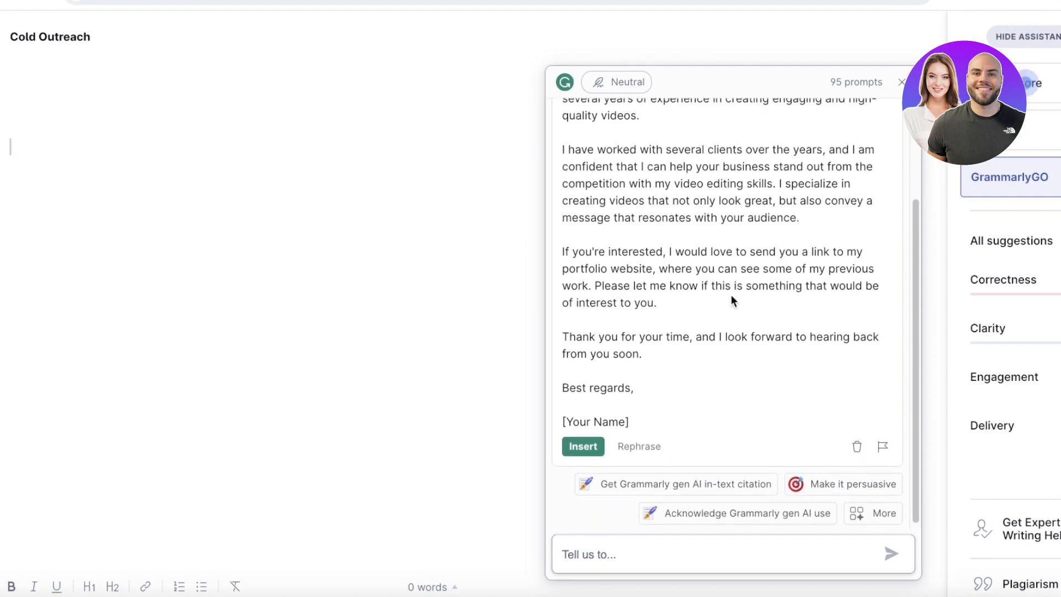
{"action": "left_click", "coordinate": [833, 484]}
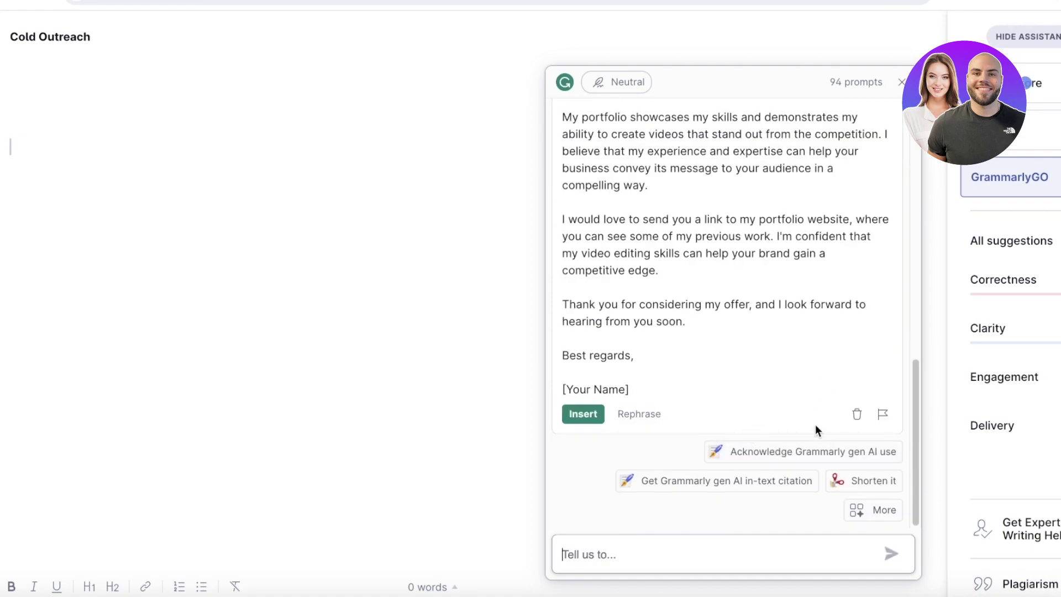
- Choose 'Make it more detailed' from the full list of rewrite ideas
{"action": "left_click", "coordinate": [874, 509]}
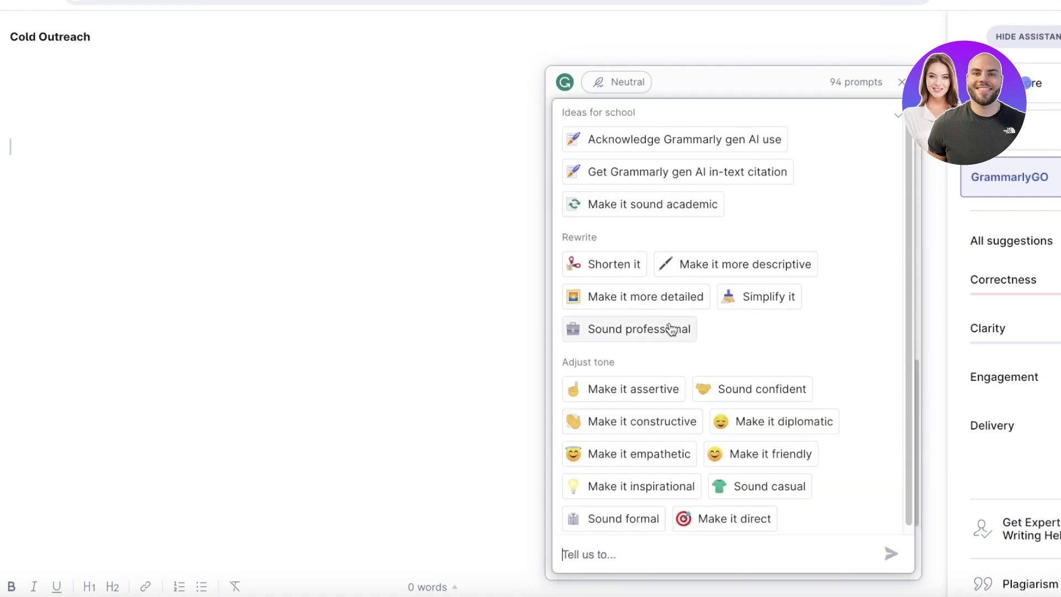
{"action": "left_click", "coordinate": [674, 300]}
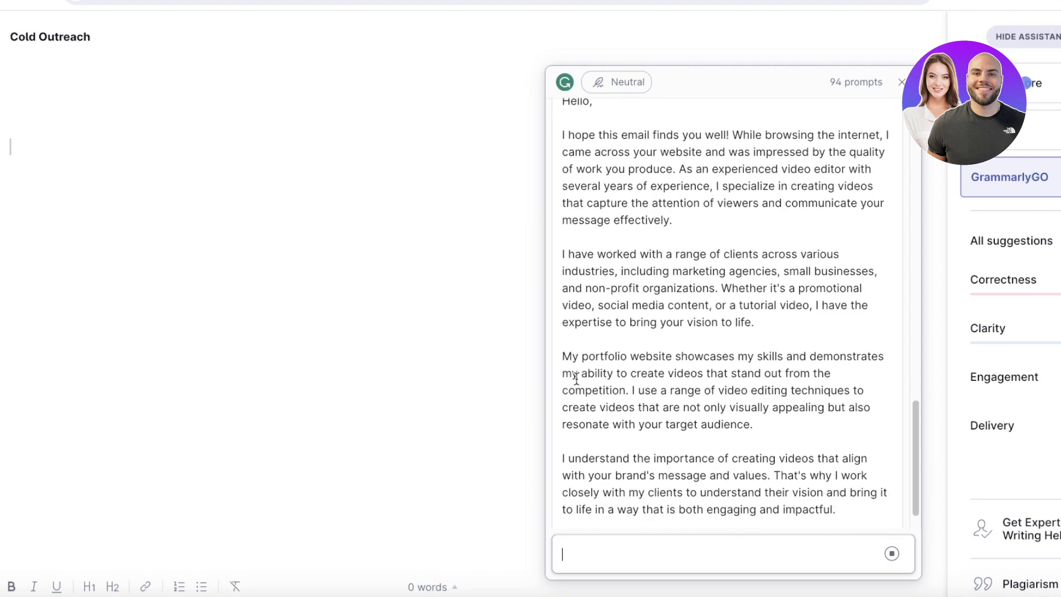
- Insert the detailed cold email into the Cold Outreach document
{"action": "left_click", "coordinate": [581, 414]}
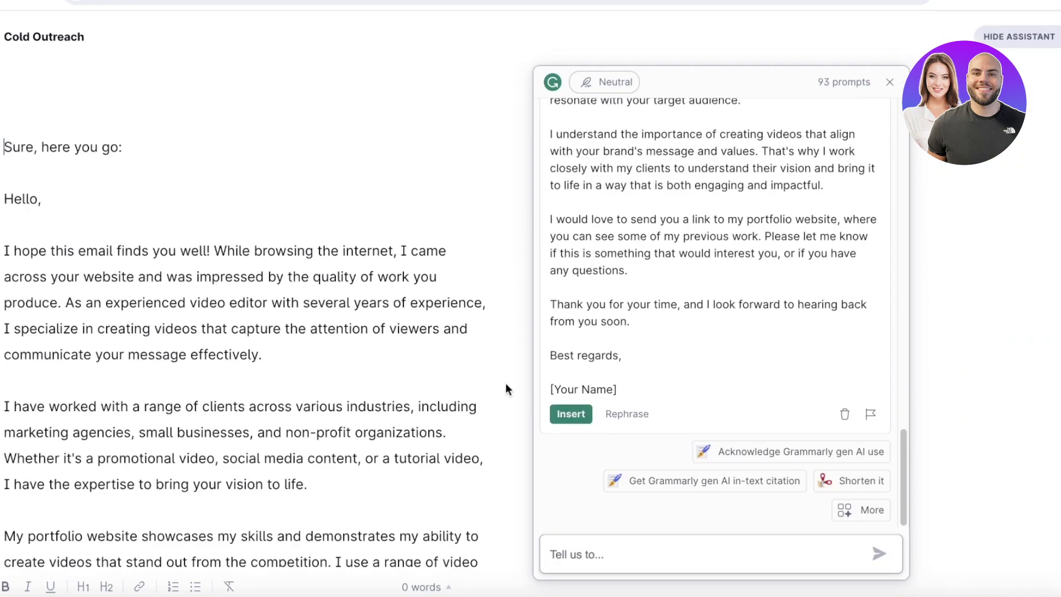
{"action": "left_click", "coordinate": [201, 205]}
{"action": "scroll", "coordinate": [201, 303], "scroll_direction": "down", "scroll_amount": 10}
{"action": "scroll", "coordinate": [206, 315], "scroll_direction": "up", "scroll_amount": 10}
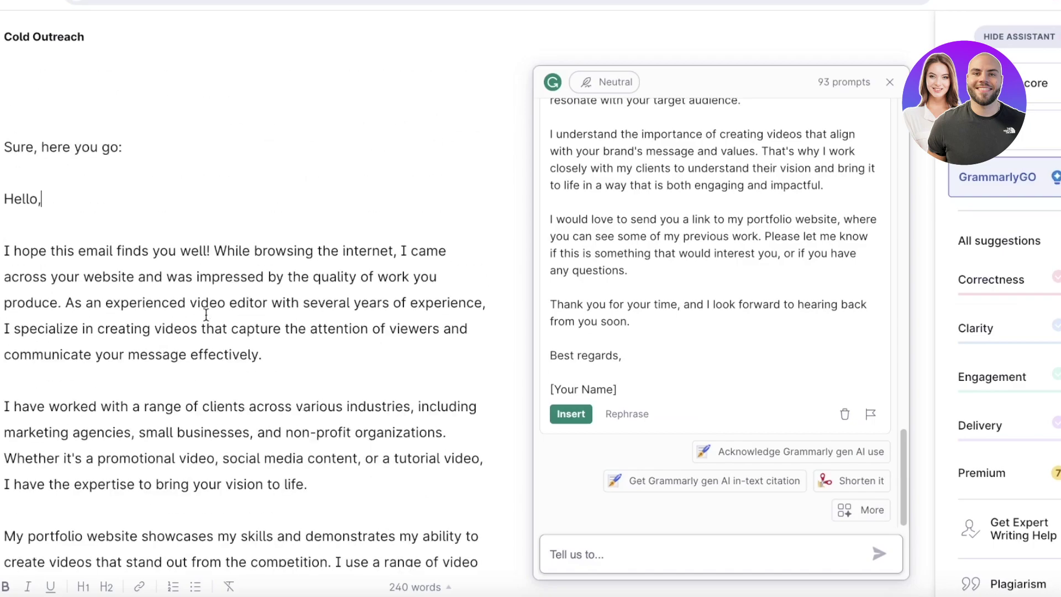
- Review the 7 Premium writing issues flagged in the 240-word email
{"action": "left_click", "coordinate": [888, 86]}
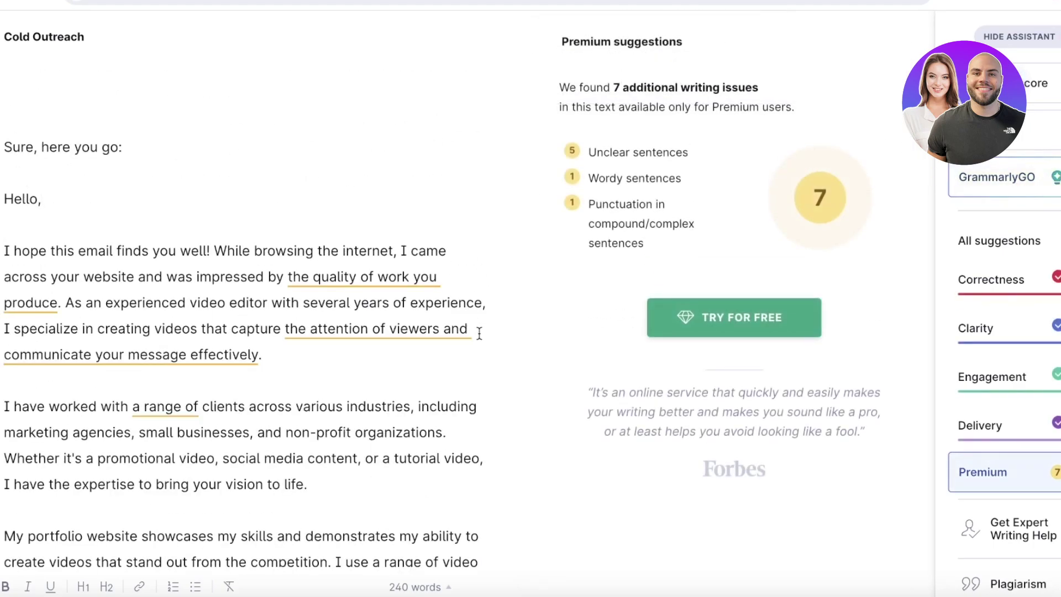
{"action": "scroll", "coordinate": [454, 359], "scroll_direction": "down", "scroll_amount": 10}
{"action": "scroll", "coordinate": [426, 382], "scroll_direction": "up", "scroll_amount": 5}
{"action": "scroll", "coordinate": [421, 377], "scroll_direction": "up", "scroll_amount": 5}
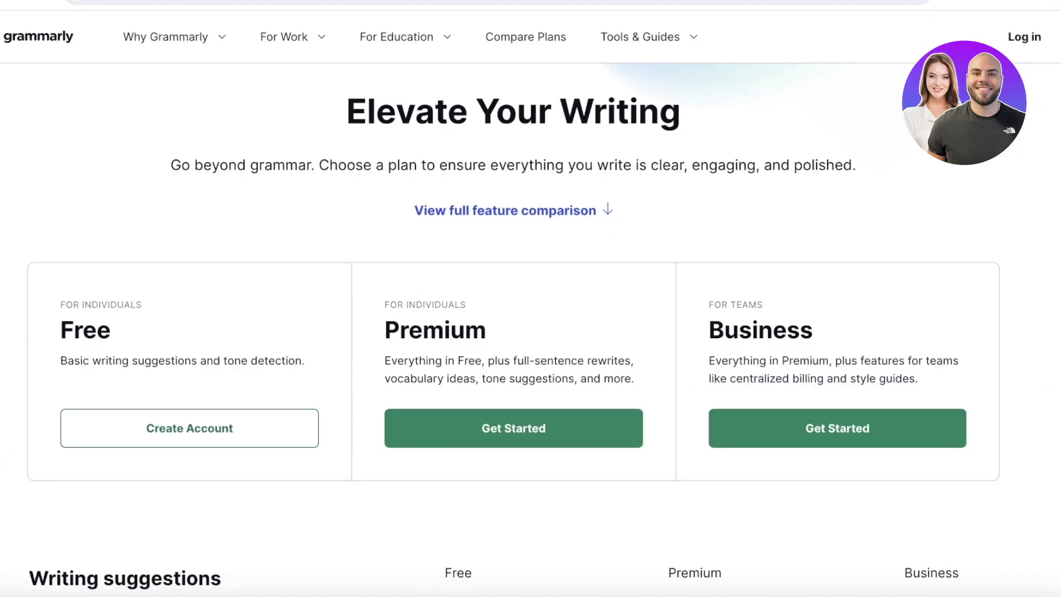
- Compare the Free, Premium and Business plans, then start the Grammarly Business free trial
{"action": "scroll", "coordinate": [529, 140], "scroll_direction": "down", "scroll_amount": 6}
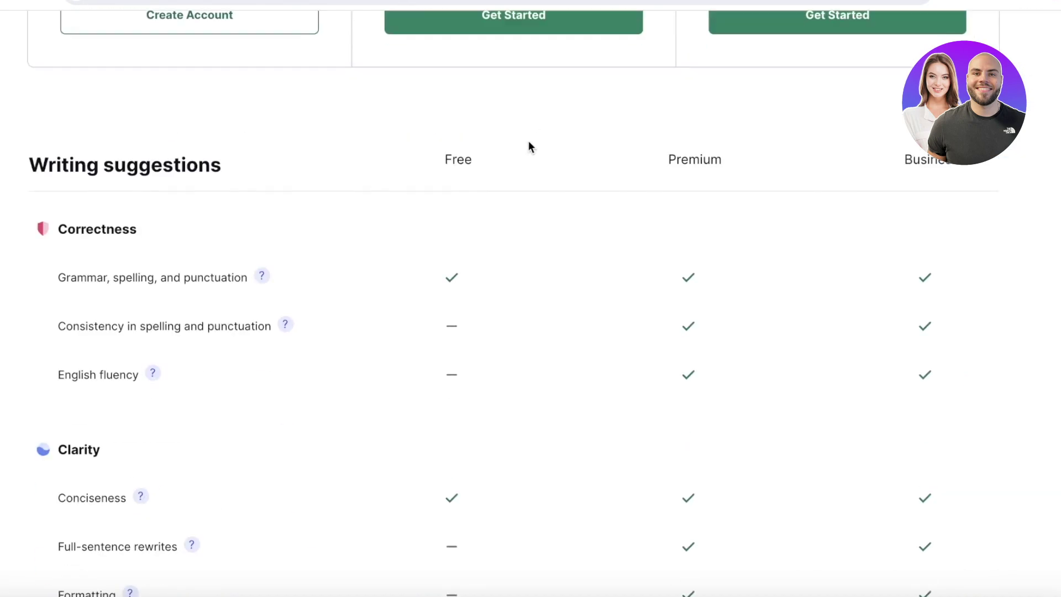
{"action": "scroll", "coordinate": [482, 273], "scroll_direction": "down", "scroll_amount": 3}
{"action": "scroll", "coordinate": [479, 273], "scroll_direction": "up", "scroll_amount": 4}
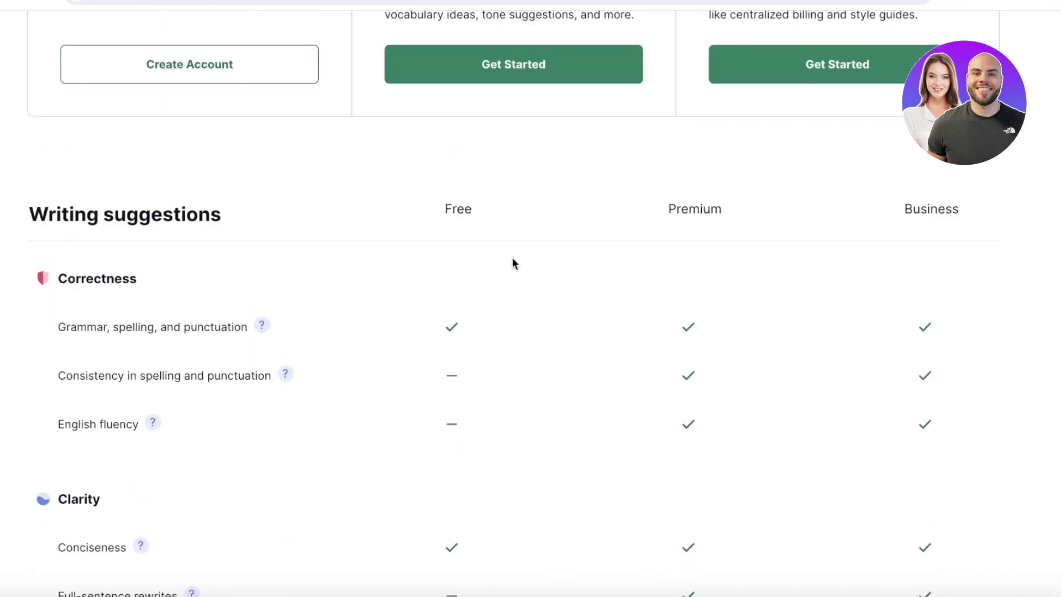
{"action": "scroll", "coordinate": [538, 270], "scroll_direction": "down", "scroll_amount": 2}
{"action": "scroll", "coordinate": [542, 268], "scroll_direction": "up", "scroll_amount": 3}
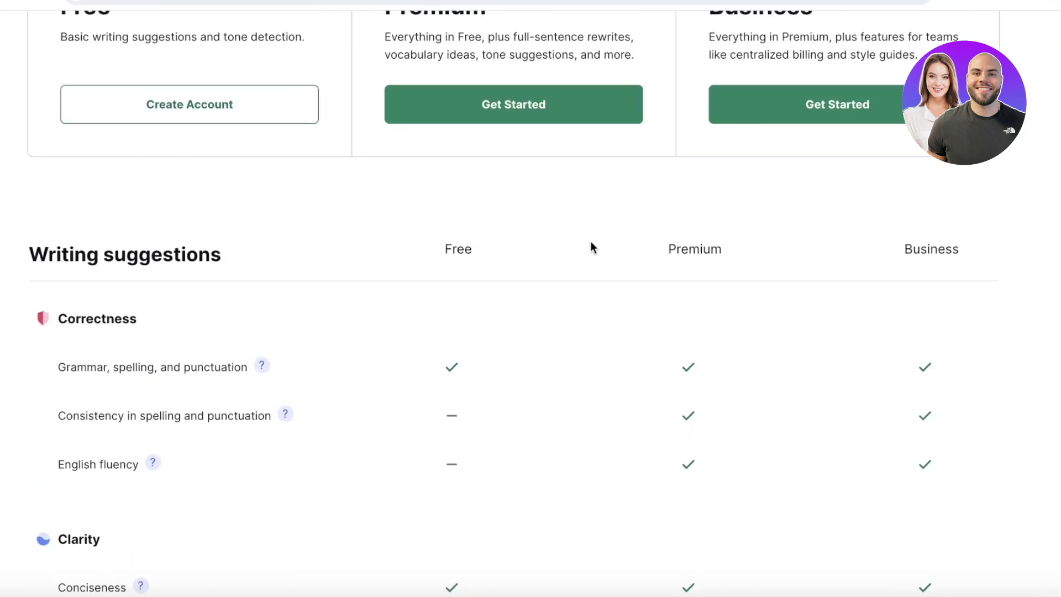
{"action": "scroll", "coordinate": [586, 260], "scroll_direction": "down", "scroll_amount": 12}
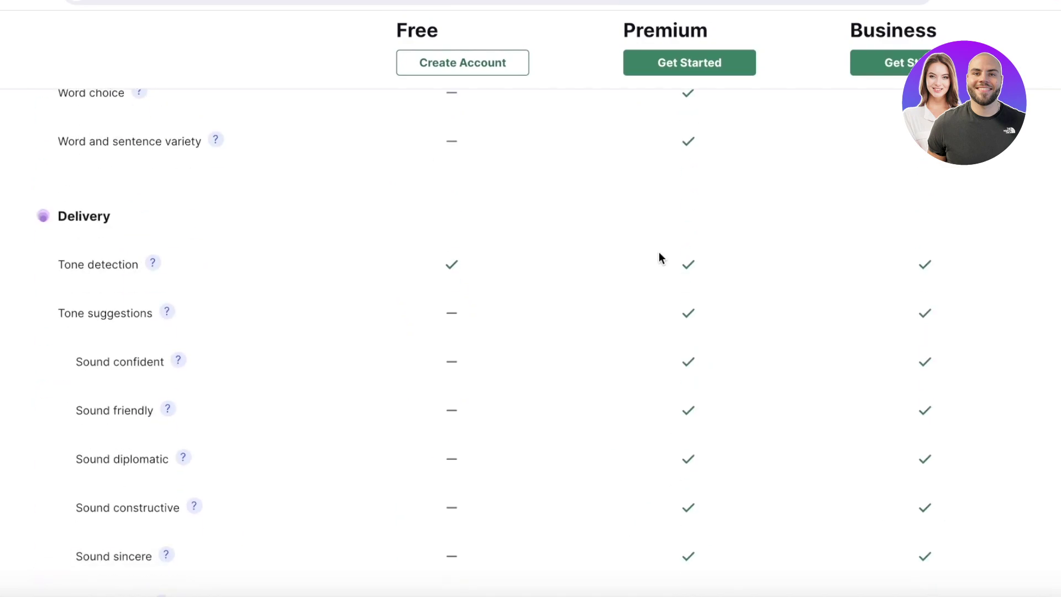
{"action": "scroll", "coordinate": [658, 256], "scroll_direction": "down", "scroll_amount": 9}
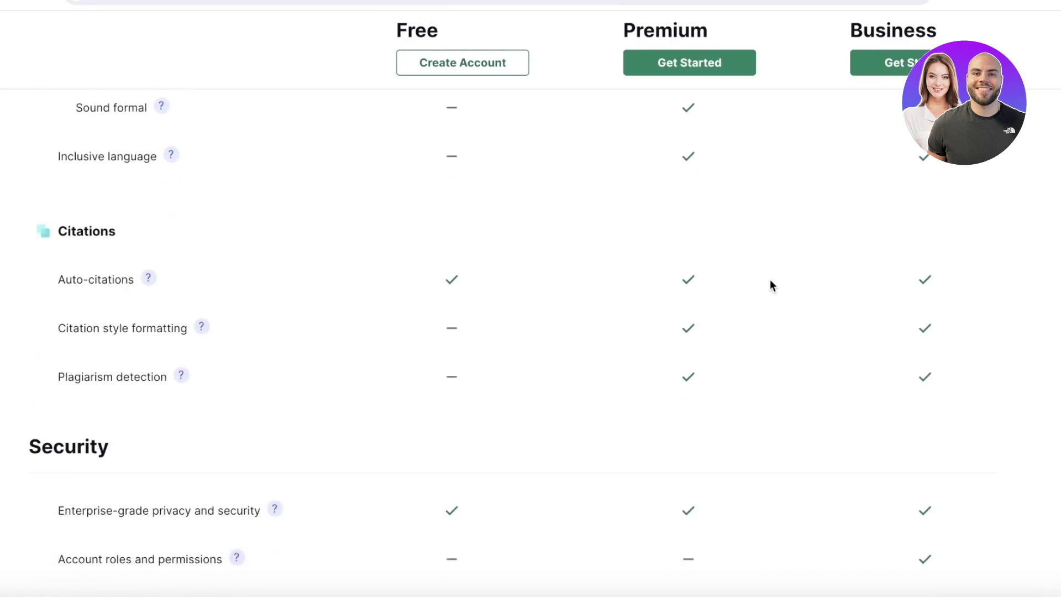
{"action": "scroll", "coordinate": [668, 360], "scroll_direction": "down", "scroll_amount": 4}
{"action": "scroll", "coordinate": [685, 354], "scroll_direction": "up", "scroll_amount": 1}
{"action": "scroll", "coordinate": [666, 387], "scroll_direction": "down", "scroll_amount": 4}
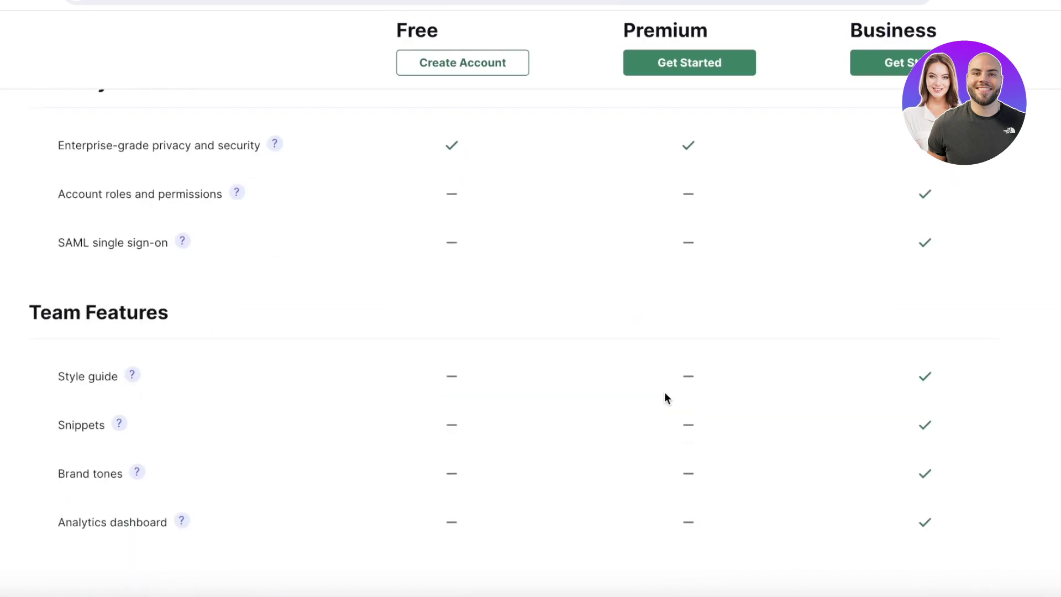
{"action": "scroll", "coordinate": [930, 367], "scroll_direction": "up", "scroll_amount": 20}
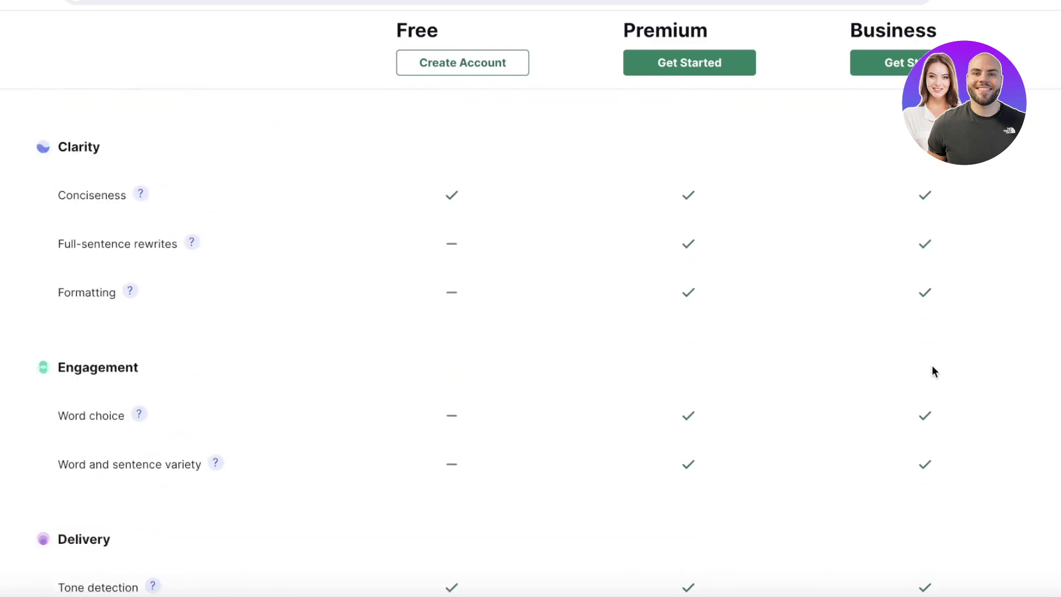
{"action": "scroll", "coordinate": [914, 372], "scroll_direction": "down", "scroll_amount": 7}
{"action": "scroll", "coordinate": [884, 374], "scroll_direction": "up", "scroll_amount": 7}
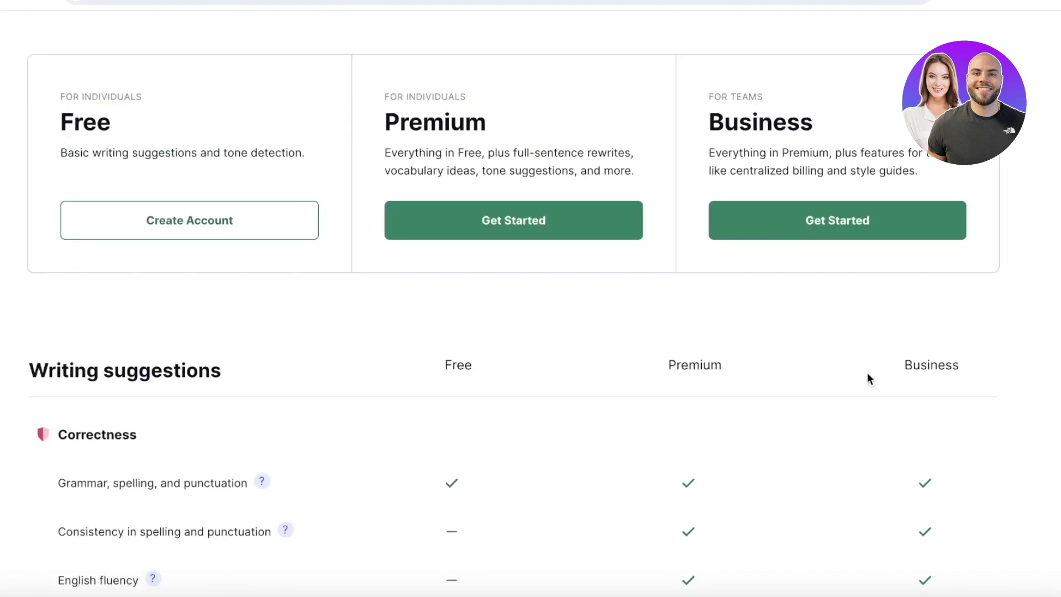
{"action": "scroll", "coordinate": [826, 344], "scroll_direction": "down", "scroll_amount": 10}
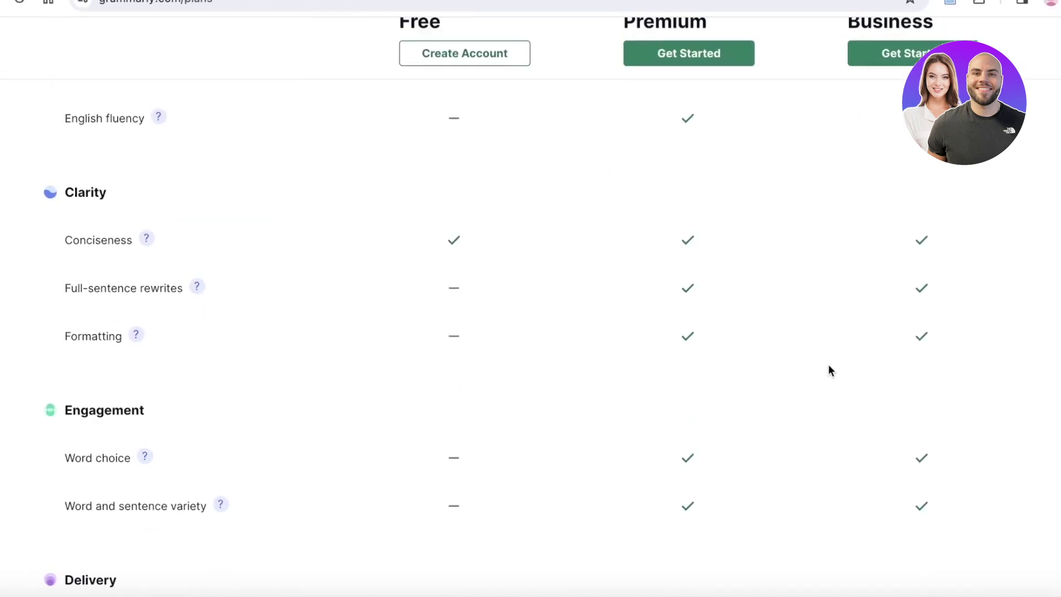
{"action": "scroll", "coordinate": [828, 363], "scroll_direction": "up", "scroll_amount": 10}
{"action": "scroll", "coordinate": [840, 409], "scroll_direction": "down", "scroll_amount": 15}
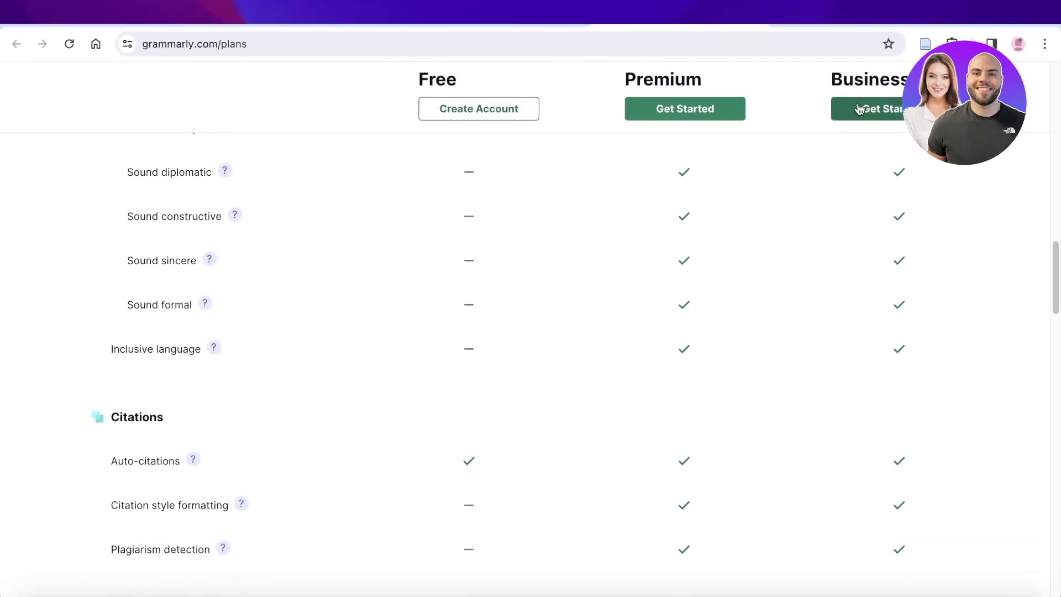
{"action": "left_click", "coordinate": [862, 101]}
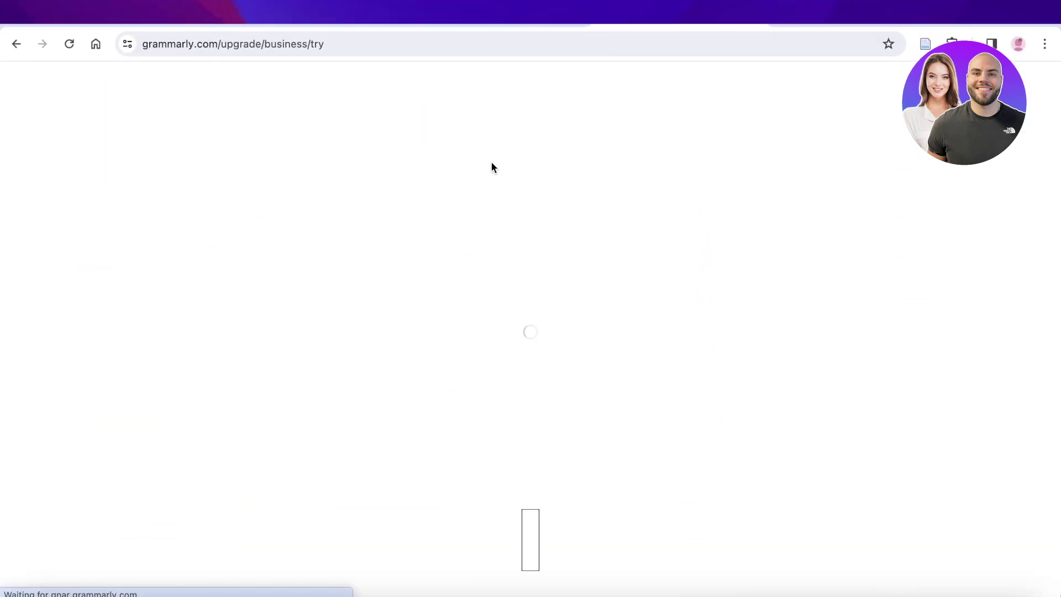